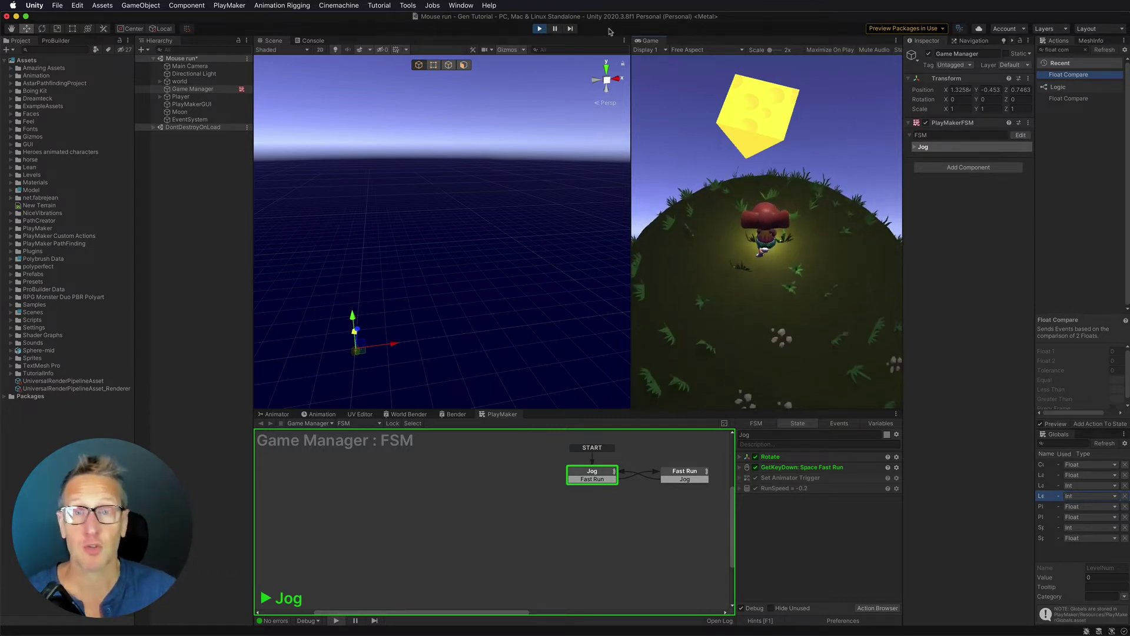
Stop the play test, leaving the Game Manager FSM with its Jog and Fast Run states.
left_click(540, 28)
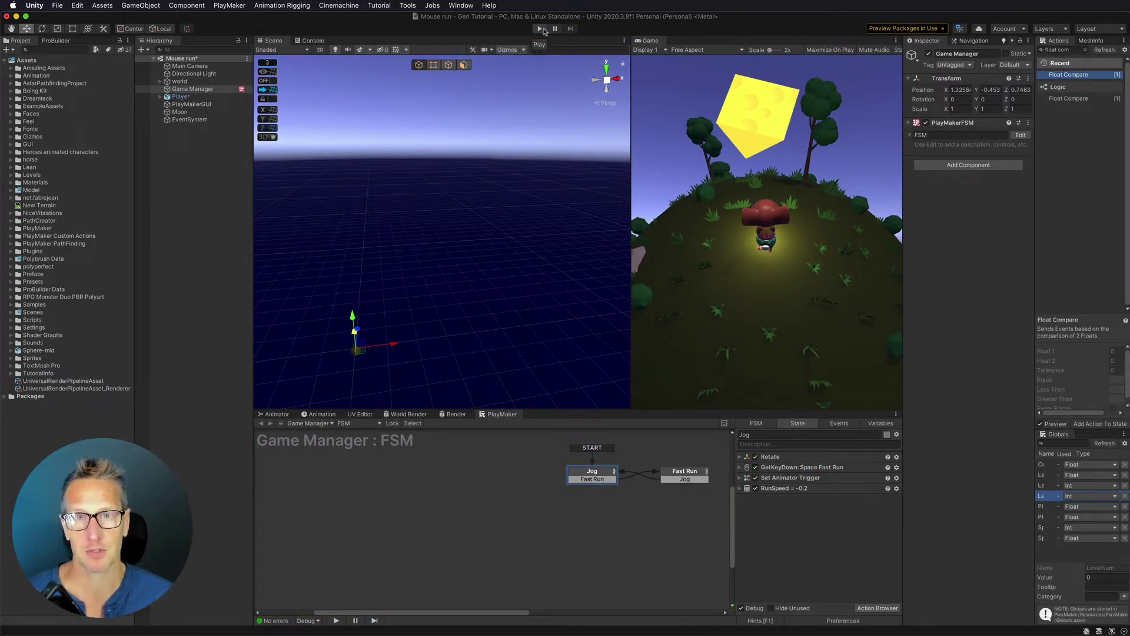
Create a UI slider under a new Canvas and name it Stamina.
right_click(209, 126)
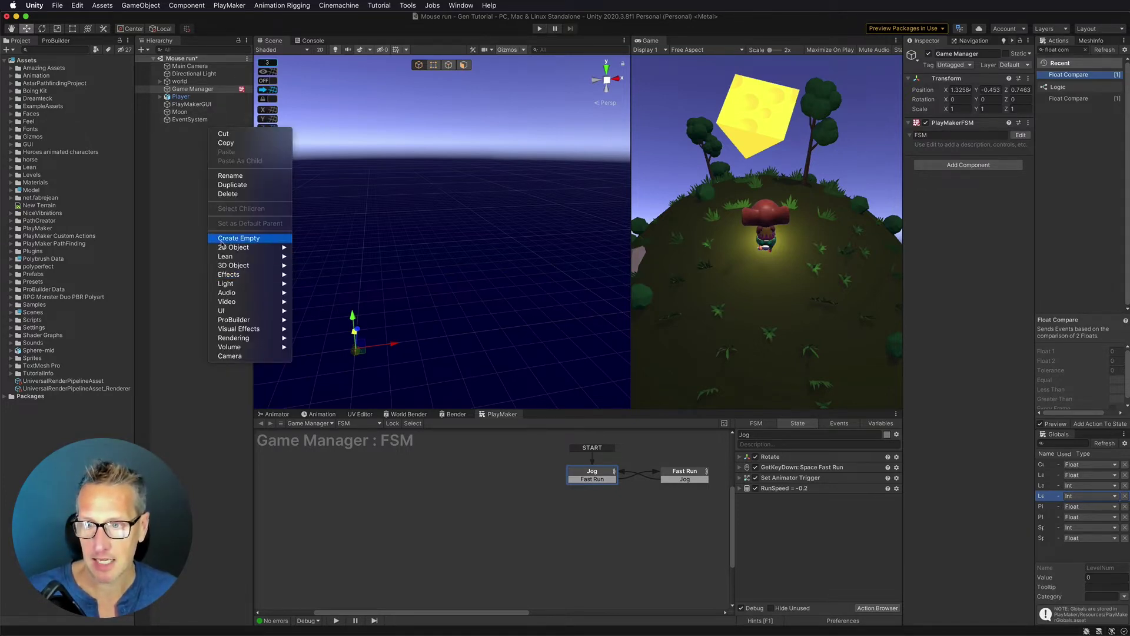
mouse_move(223, 310)
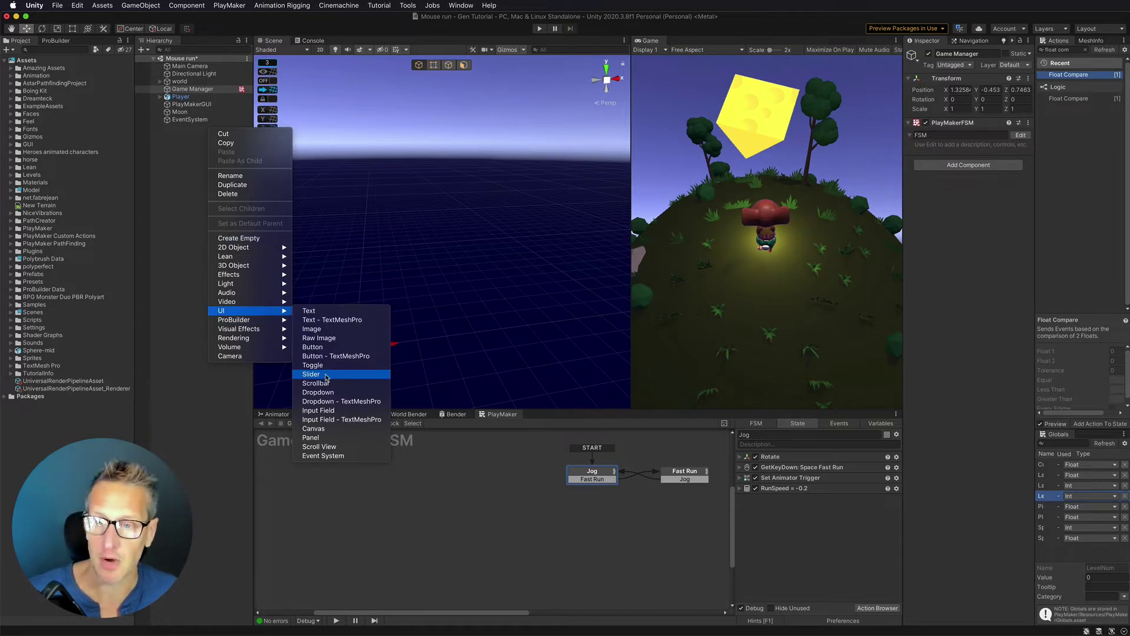
left_click(326, 377)
left_click(966, 53)
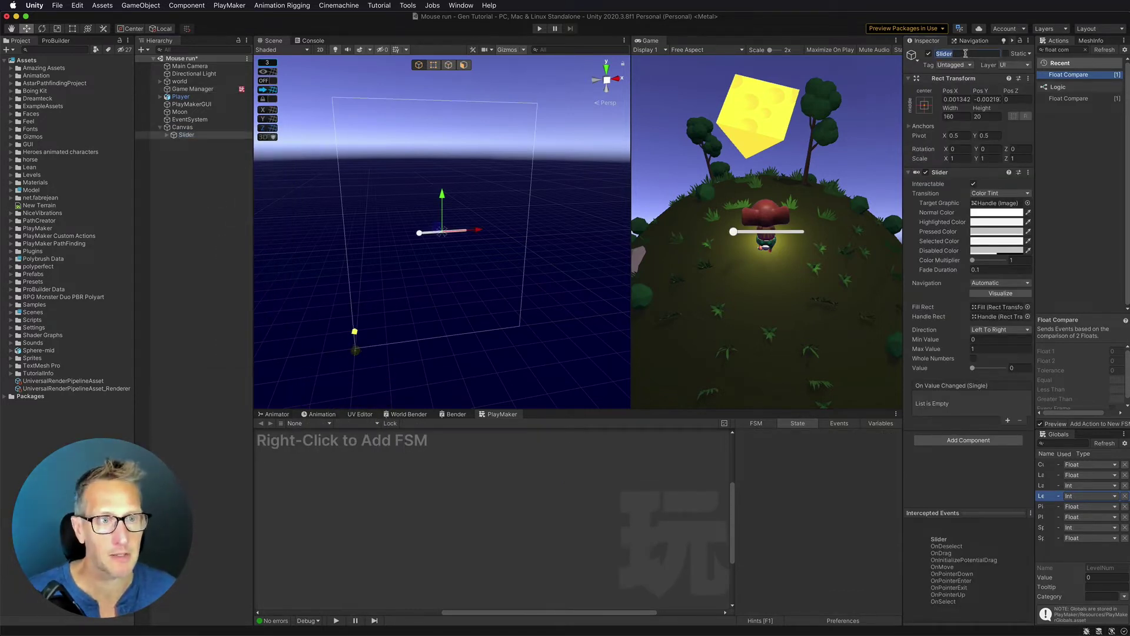
type("Stamina")
left_click(168, 135)
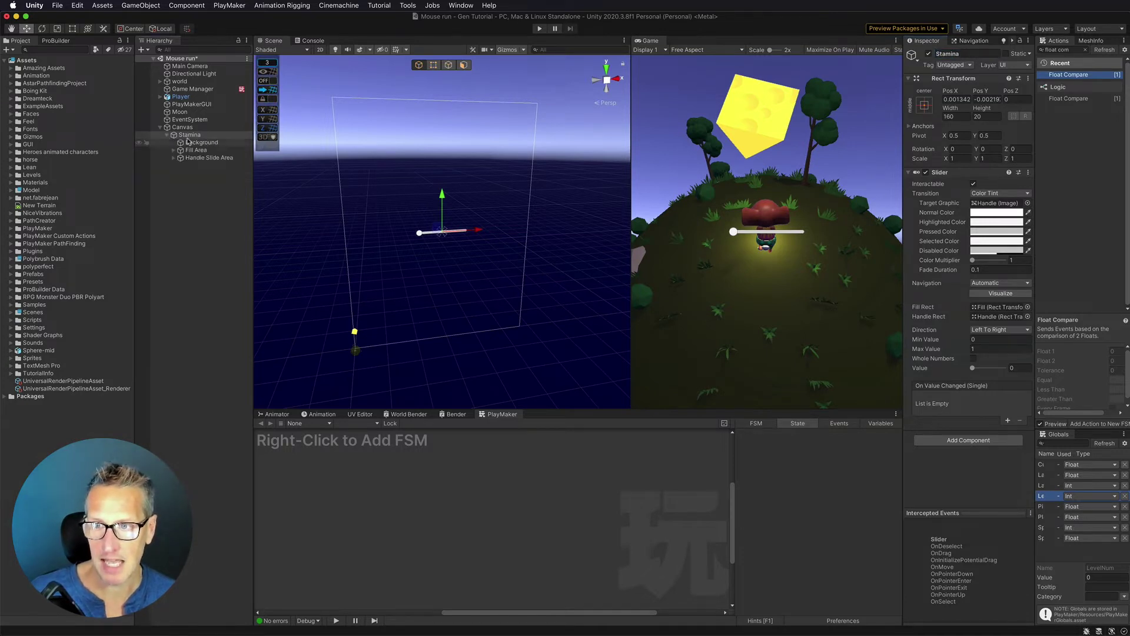
Delete the slider's Handle Slide Area child and reselect Stamina.
left_click(190, 157)
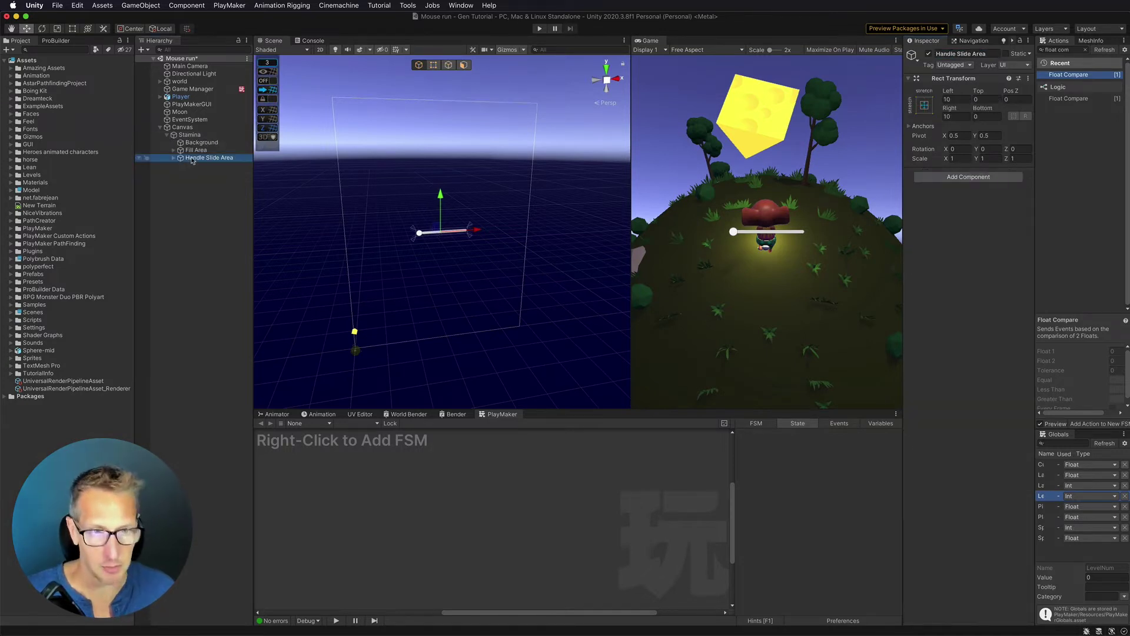
key("super+BackSpace")
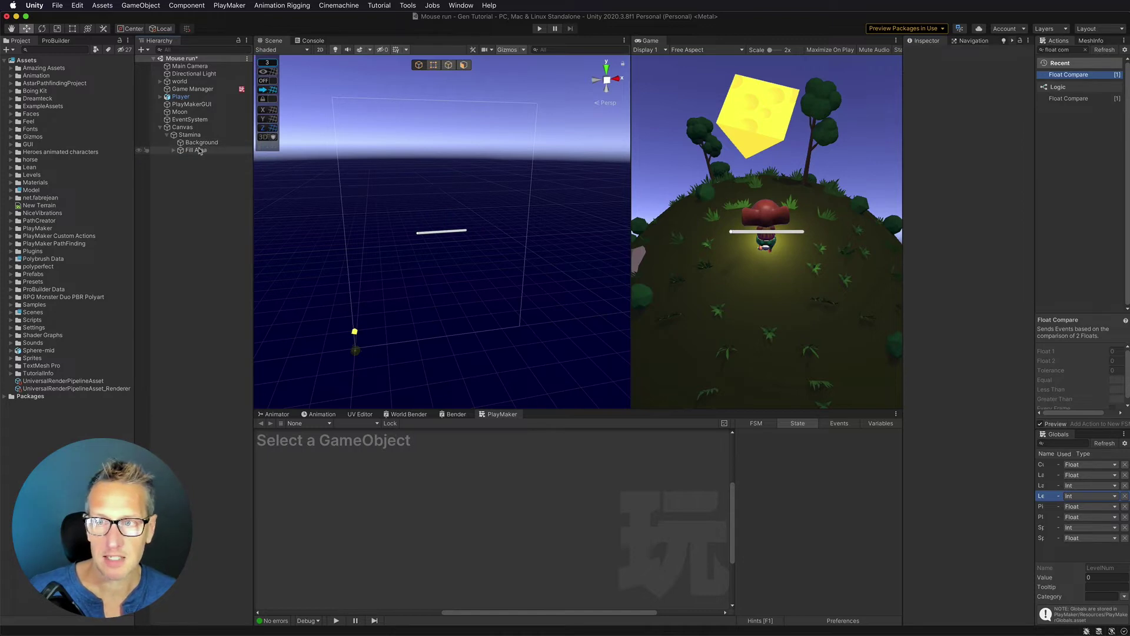
left_click(187, 135)
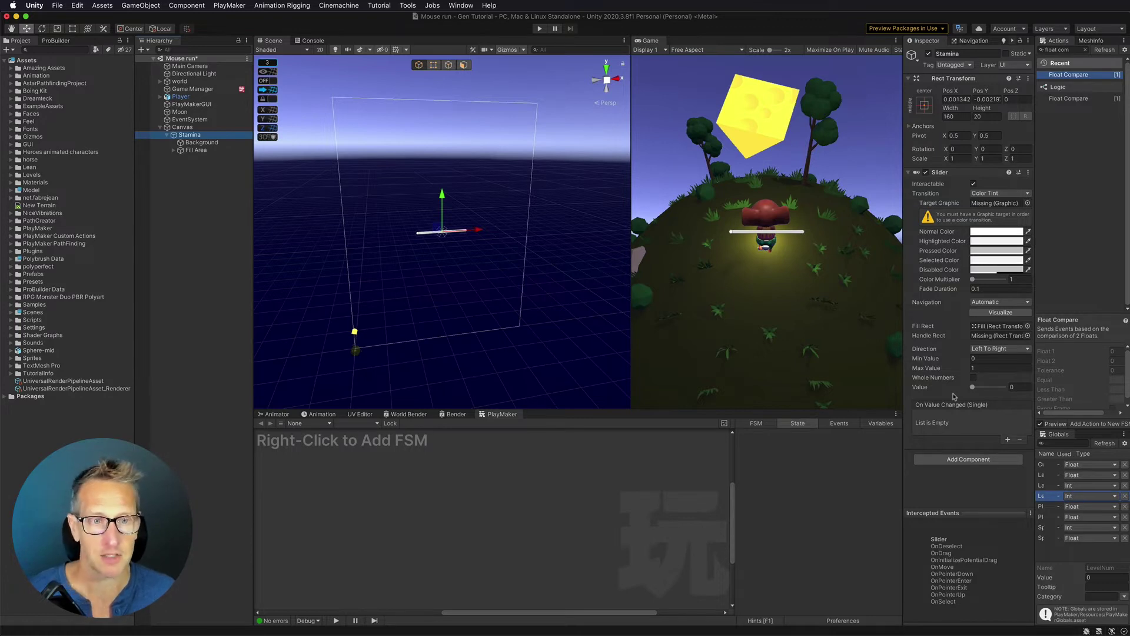
Set the Stamina slider's width to 200 and drag it down to about Pos Y -289.
left_click(953, 117)
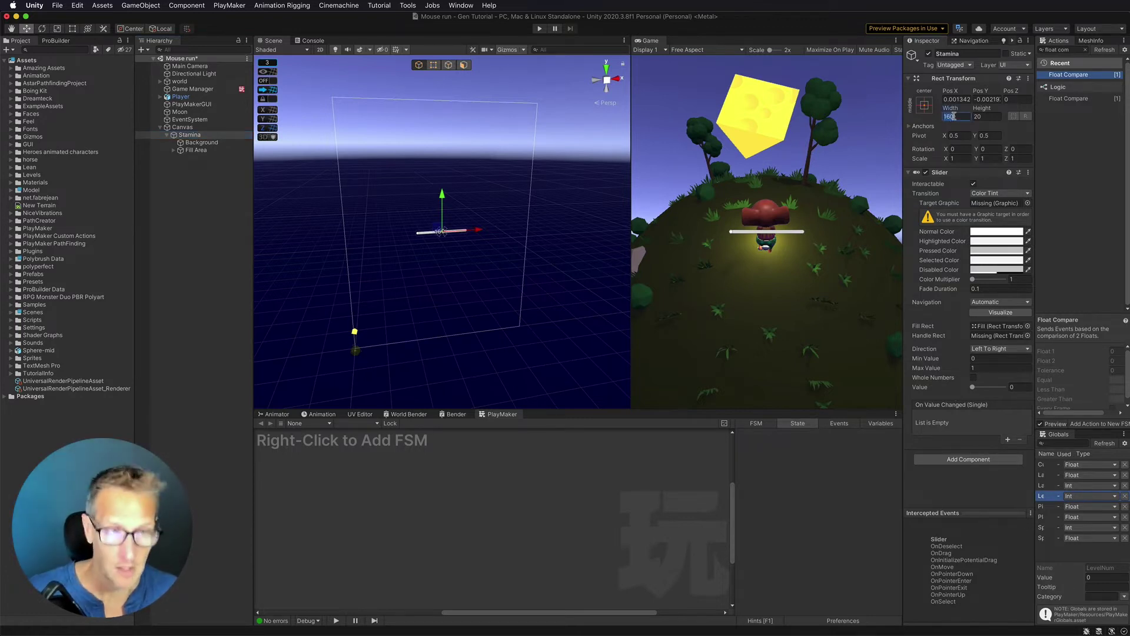
type("200")
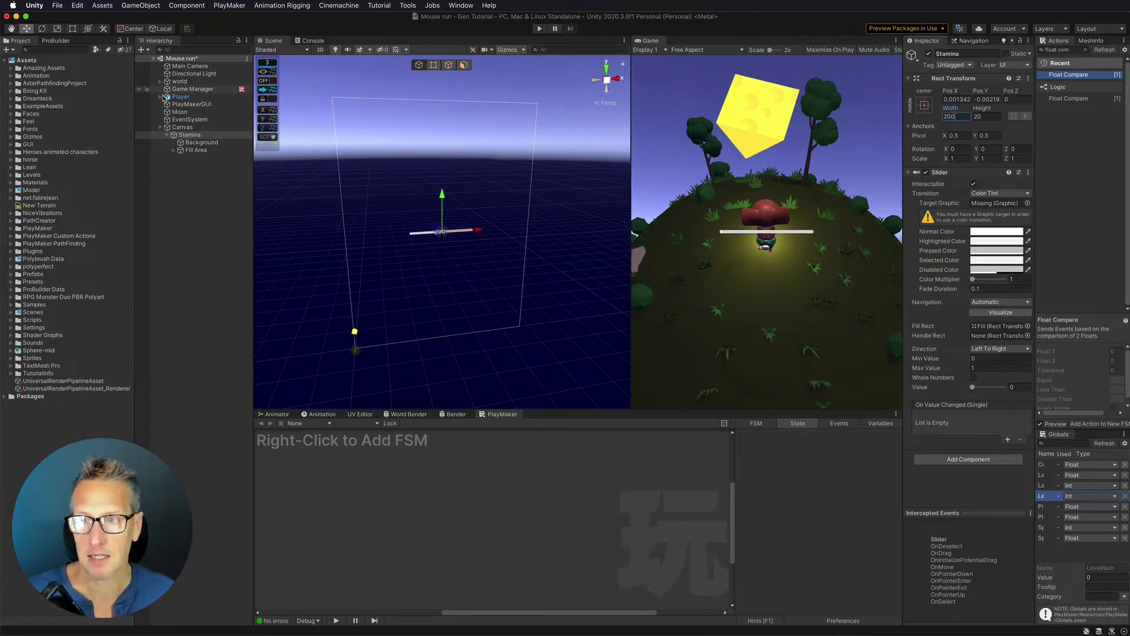
key("Return")
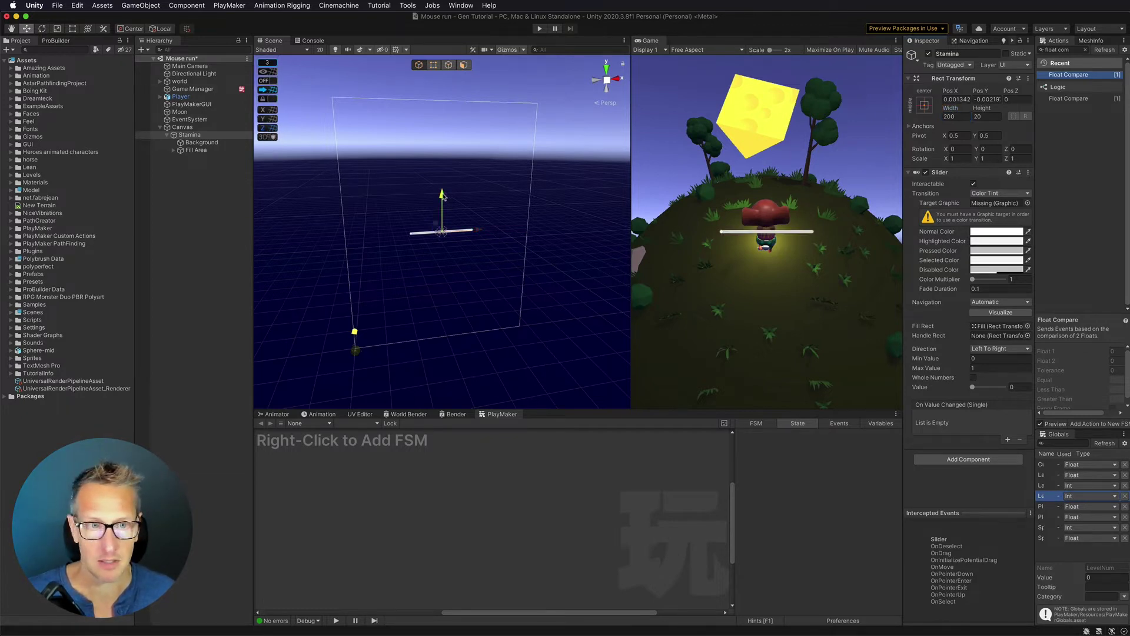
left_click_drag(443, 195, 454, 283)
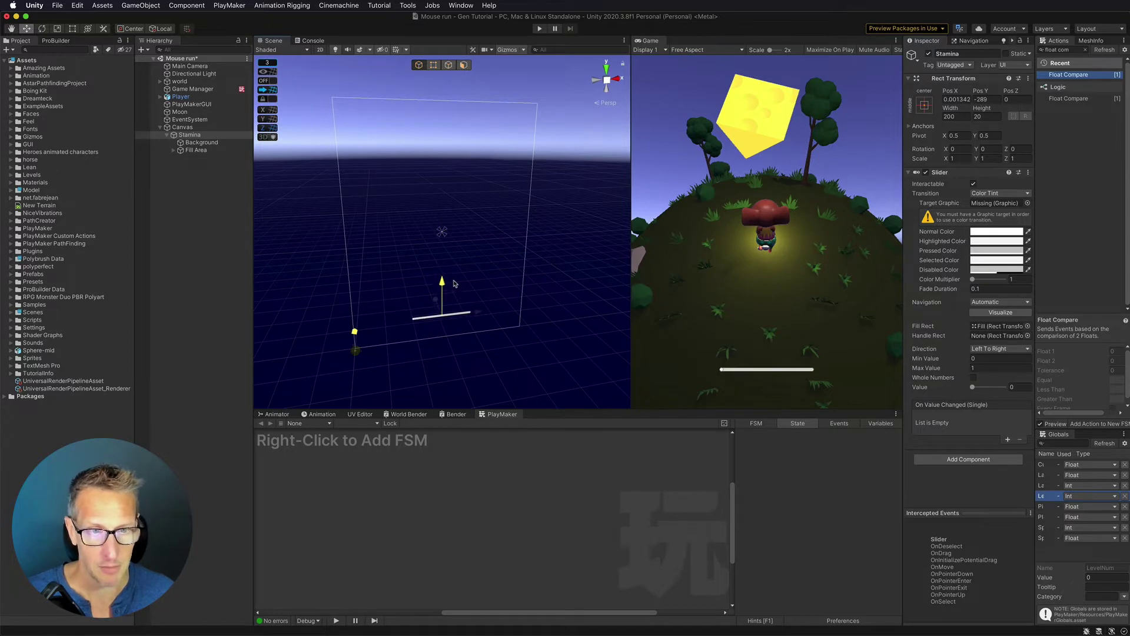
left_click(201, 143)
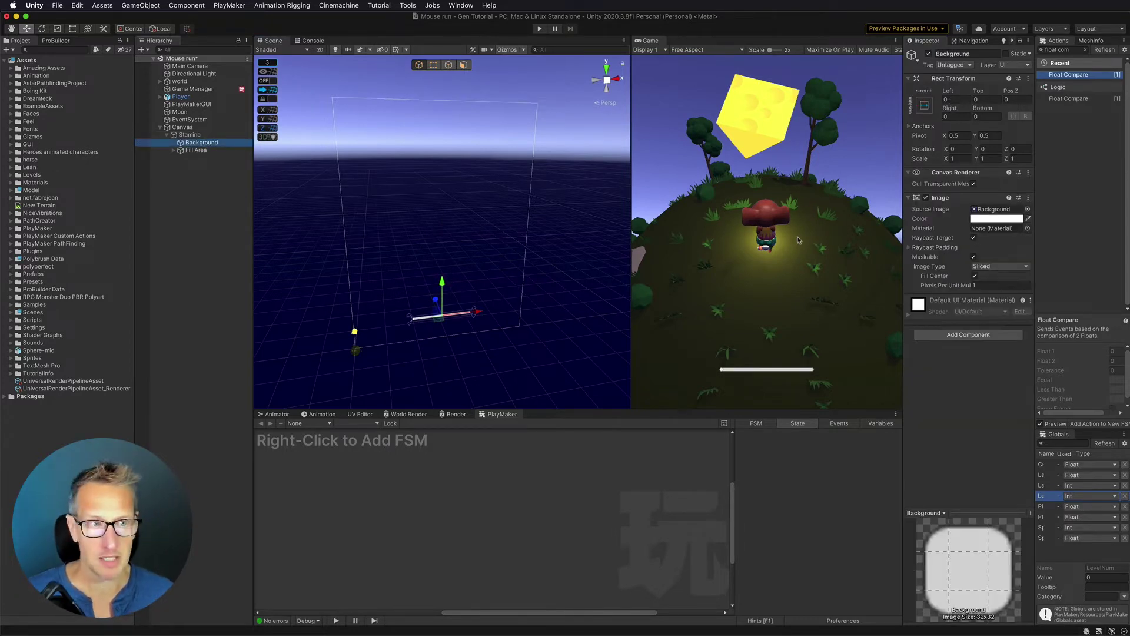
Tint the slider's Background image a dark blue.
left_click(984, 218)
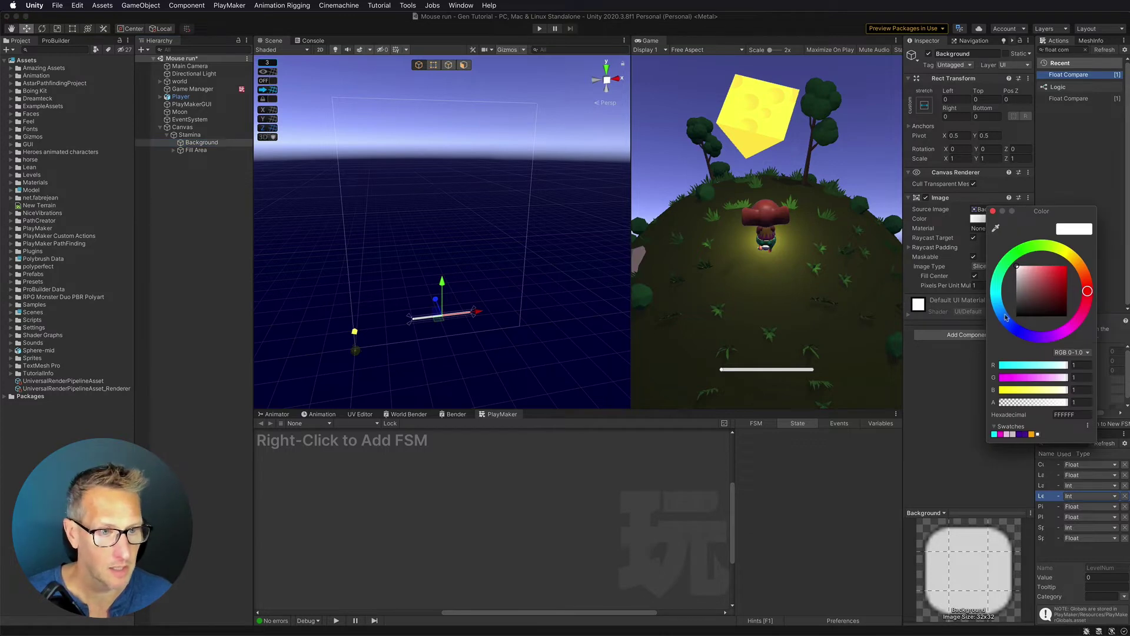
left_click(1018, 330)
left_click_drag(1044, 267, 1077, 277)
left_click_drag(1018, 330, 1005, 321)
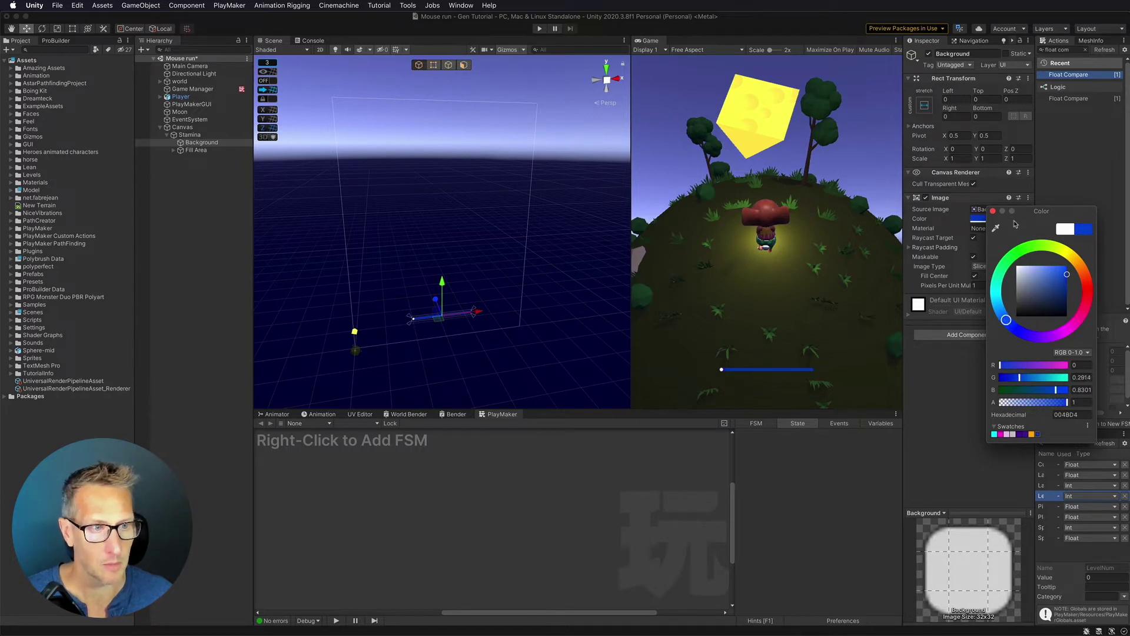
left_click(993, 211)
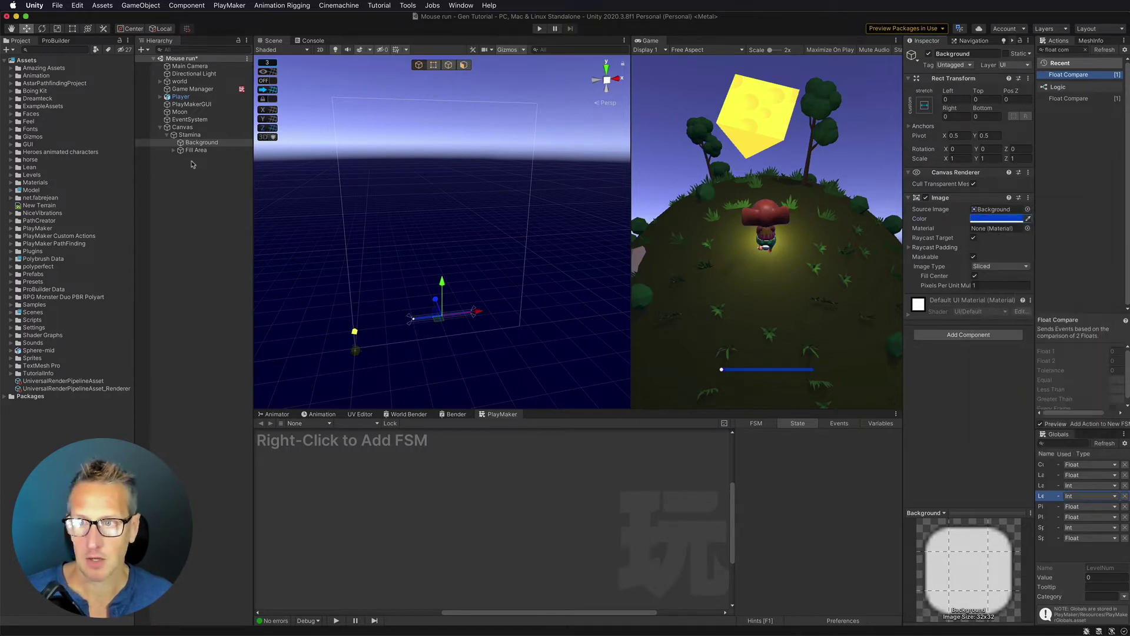
Color the Fill image under Fill Area light cyan (88EBFF).
left_click(173, 151)
left_click(196, 157)
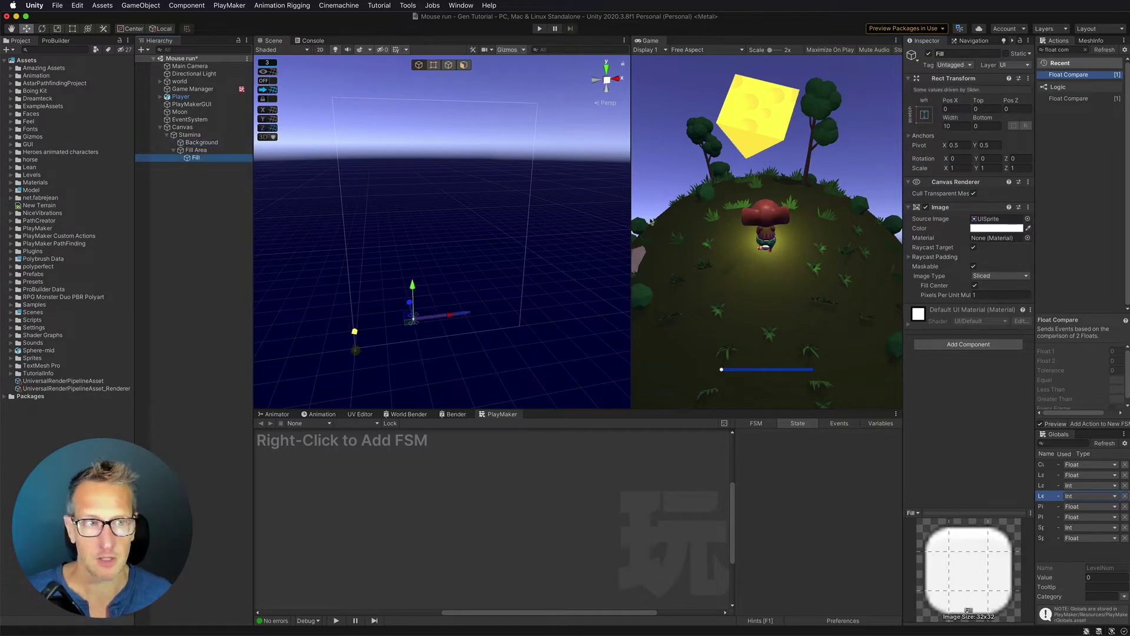
left_click(991, 229)
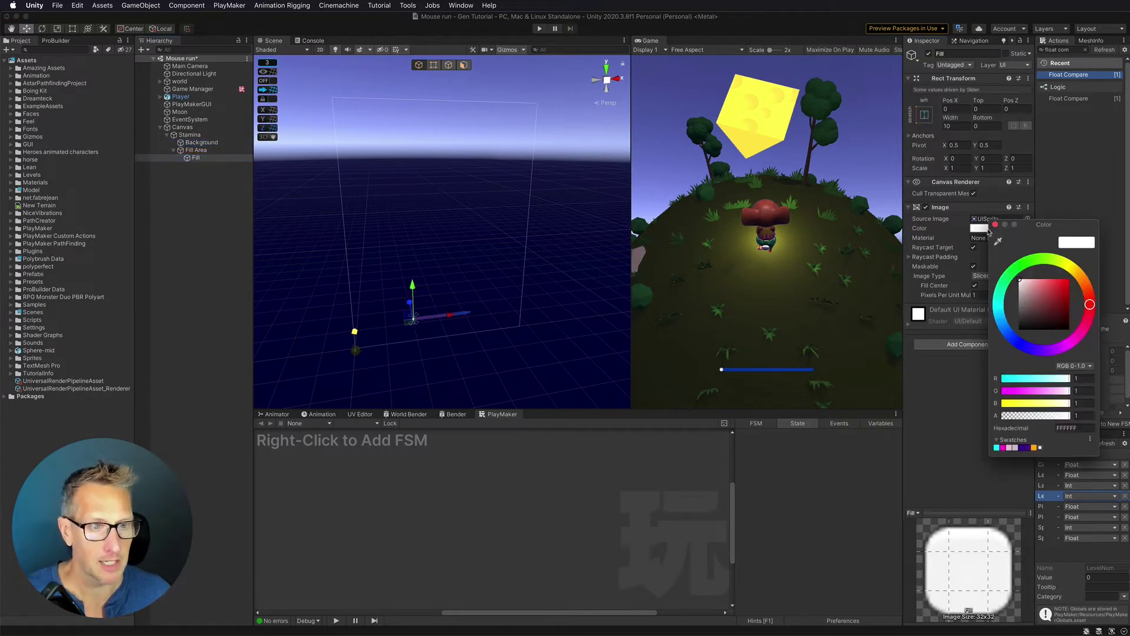
left_click(1000, 312)
left_click_drag(1021, 299, 1042, 278)
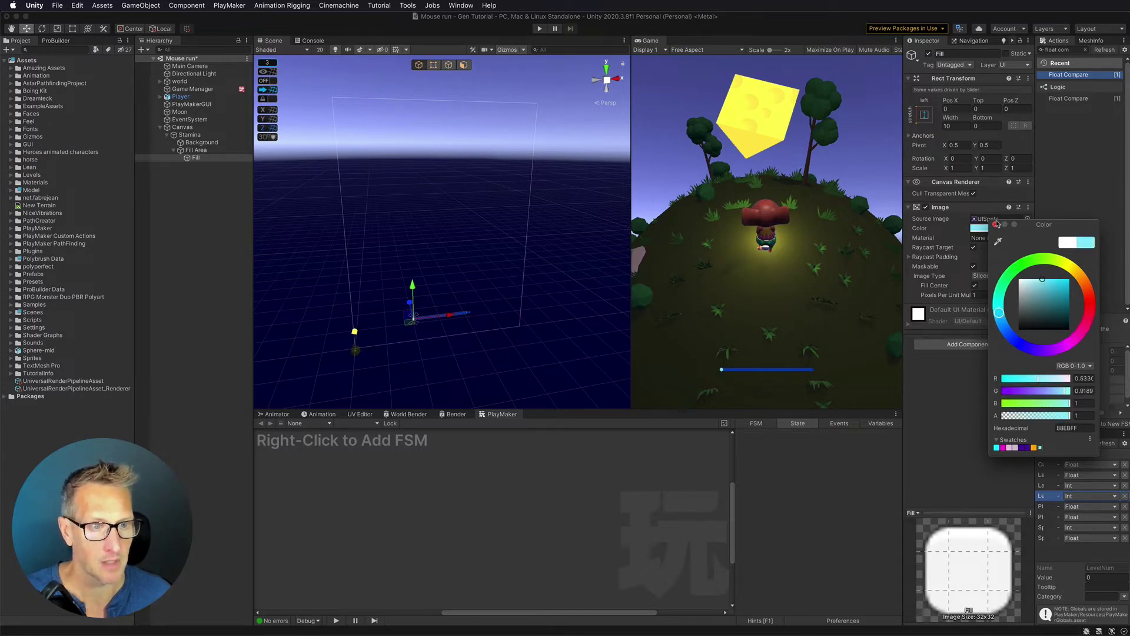
left_click(995, 225)
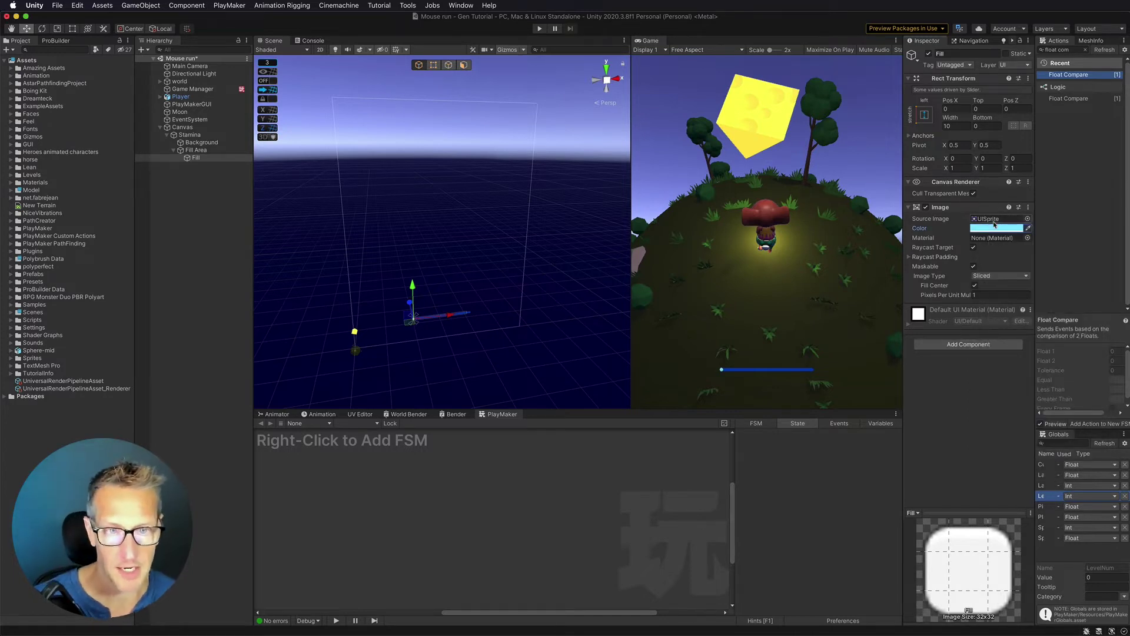
left_click(189, 135)
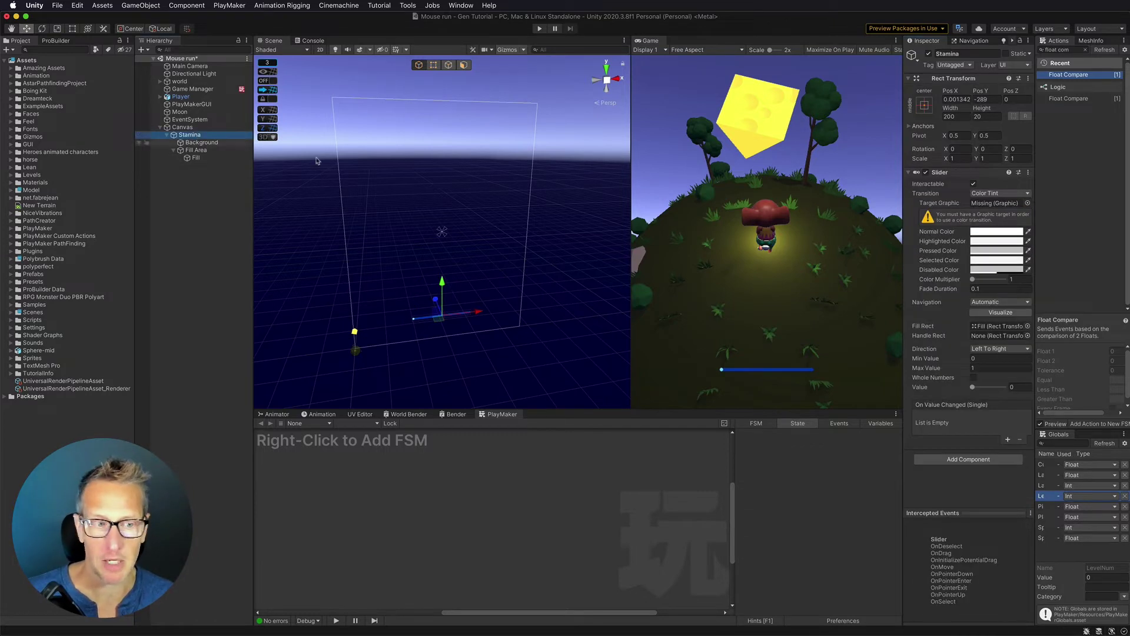
Drag the Slider Value to 1 and frame Stamina in the Scene view.
left_click(972, 387)
left_click_drag(972, 387, 1024, 387)
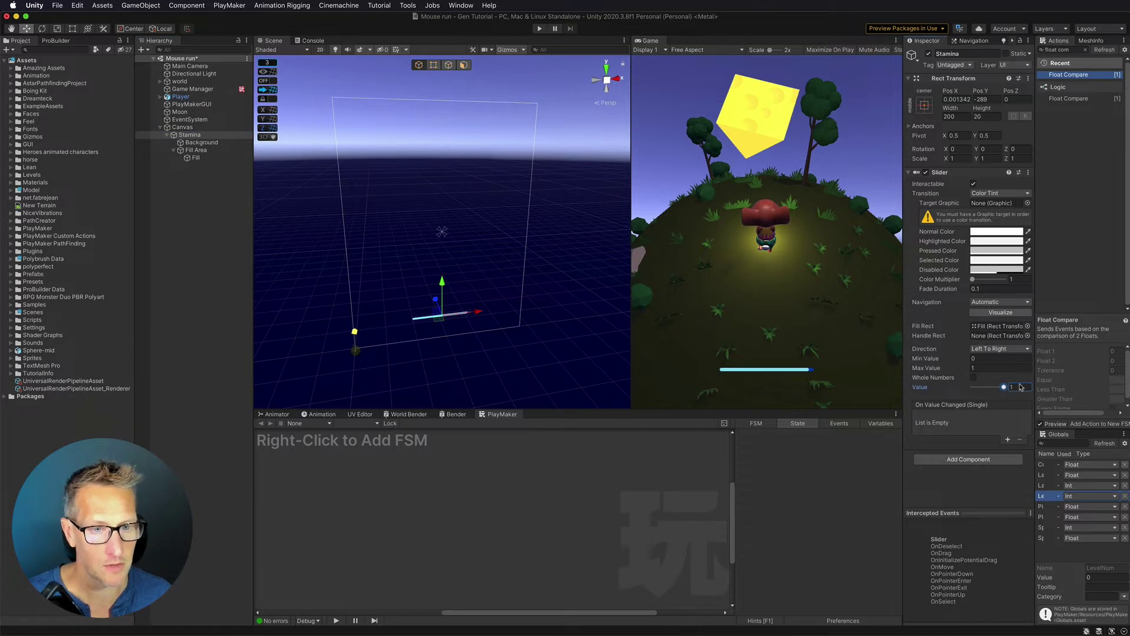
double_click(191, 136)
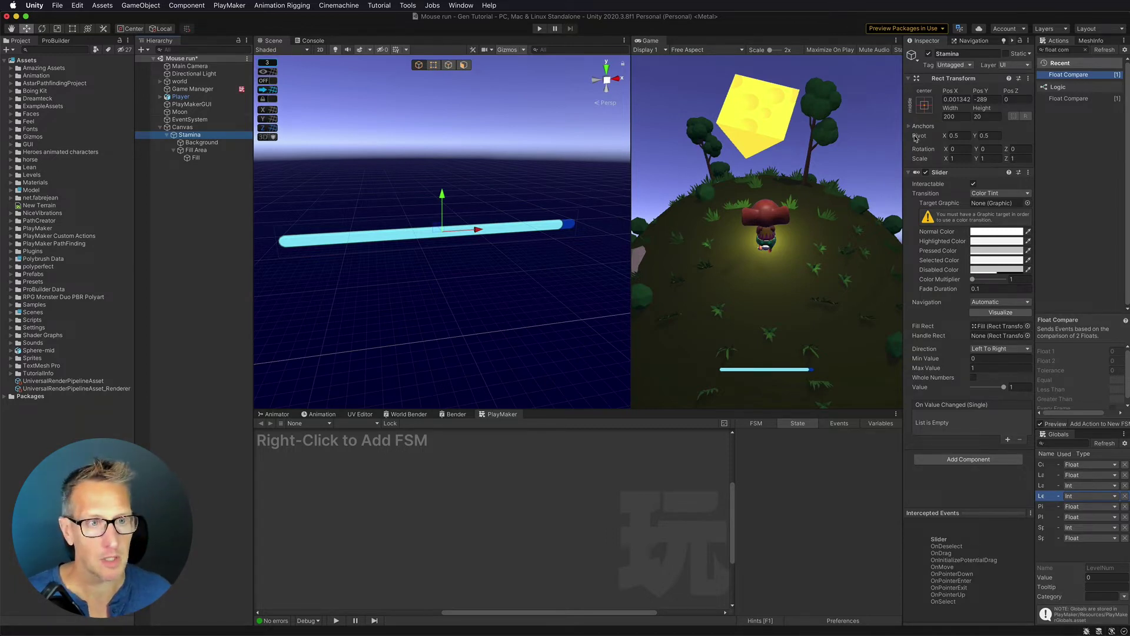
left_click(194, 151)
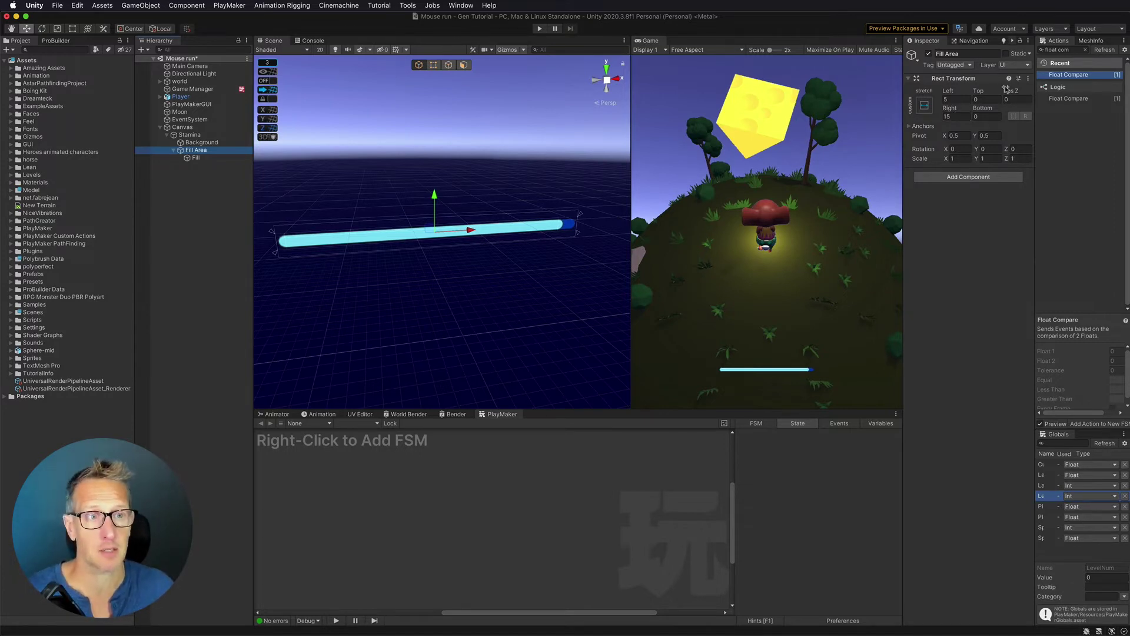
Change the Fill Area's Right offset from 15 to 5, keeping Left at 5.
left_click(951, 98)
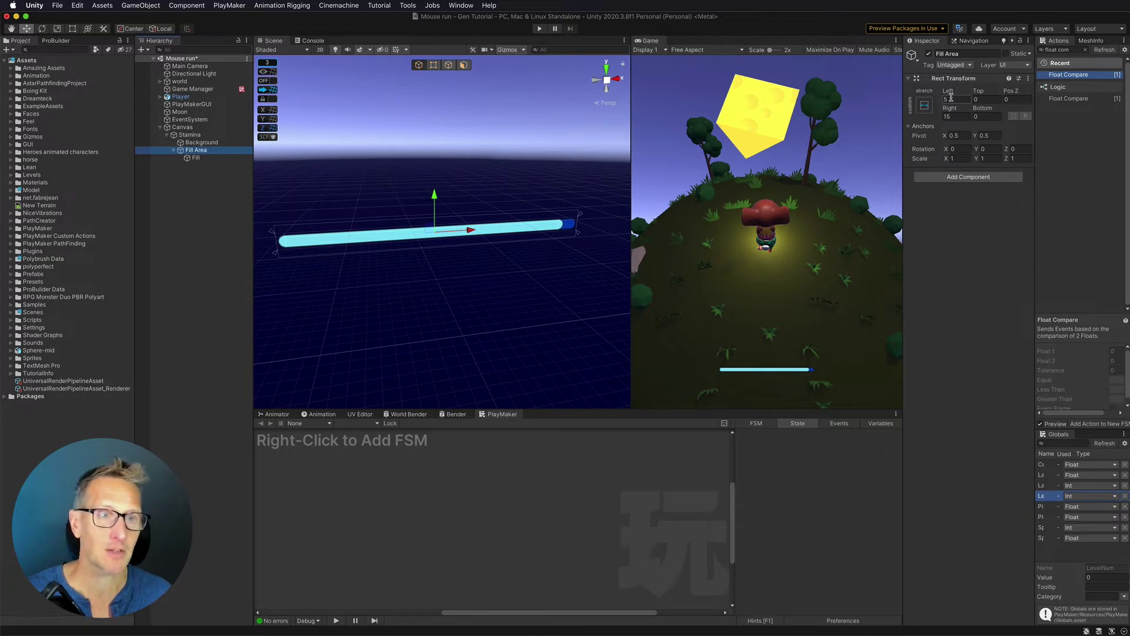
left_click(951, 98)
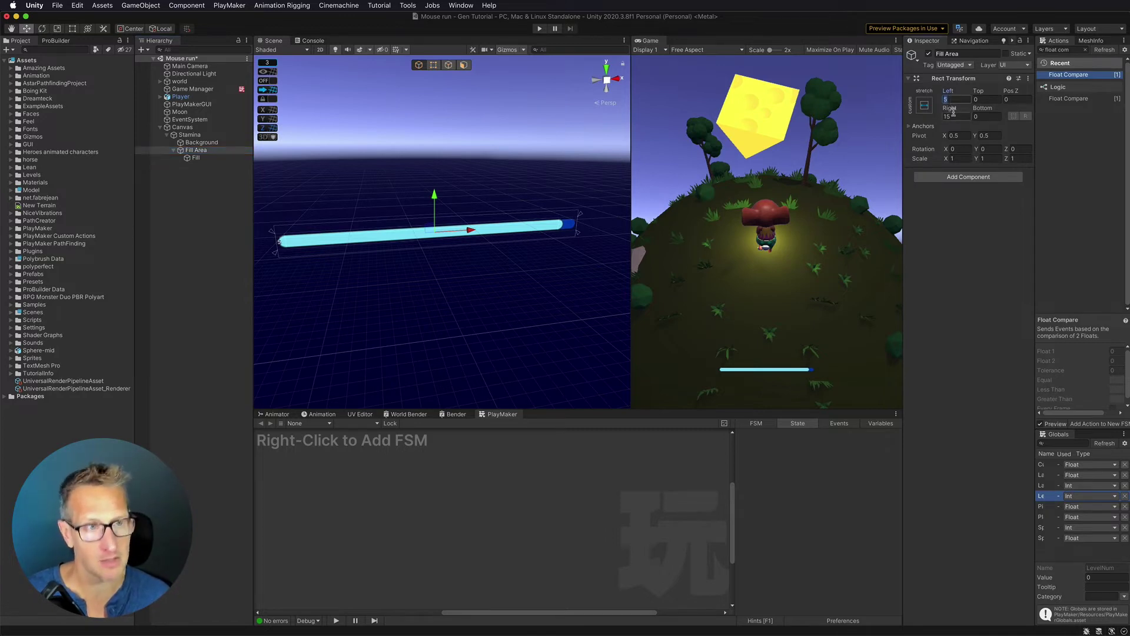
left_click(952, 116)
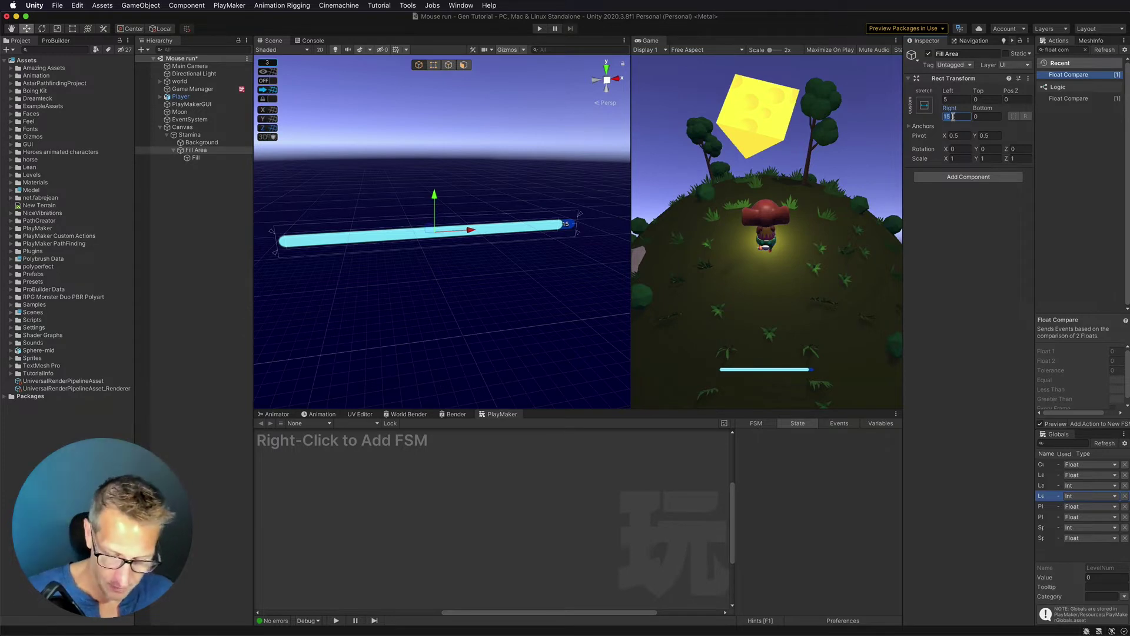
type("5")
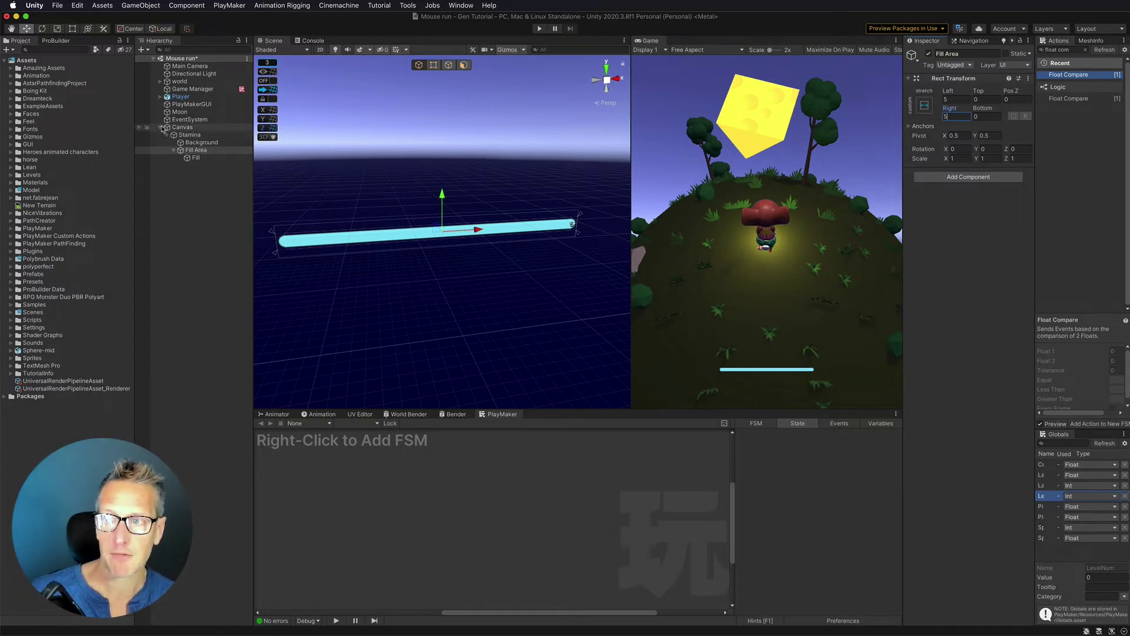
Rename the Canvas to 'UI In Game' and select the Game Manager.
left_click(184, 128)
left_click(184, 128)
type("UI")
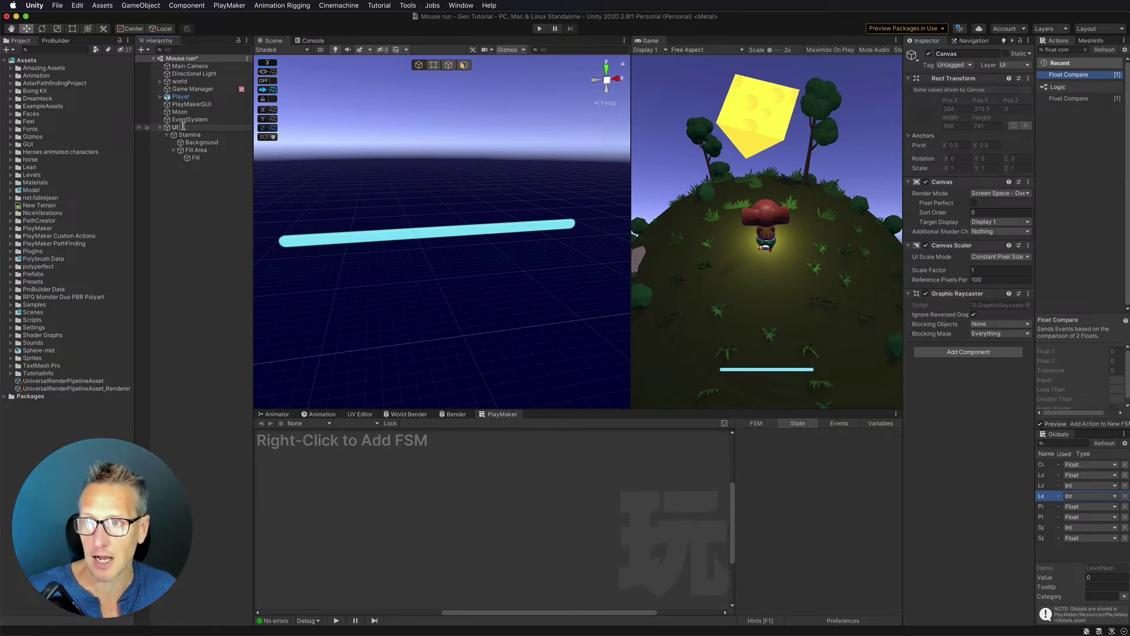
type(" In Game")
key("Return")
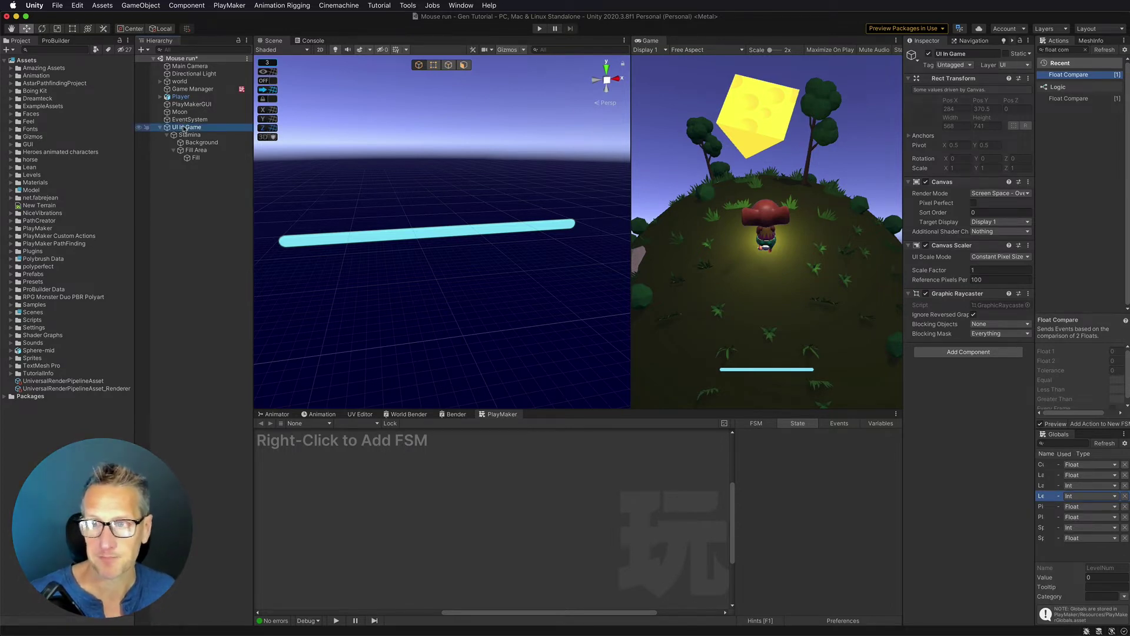
left_click(185, 90)
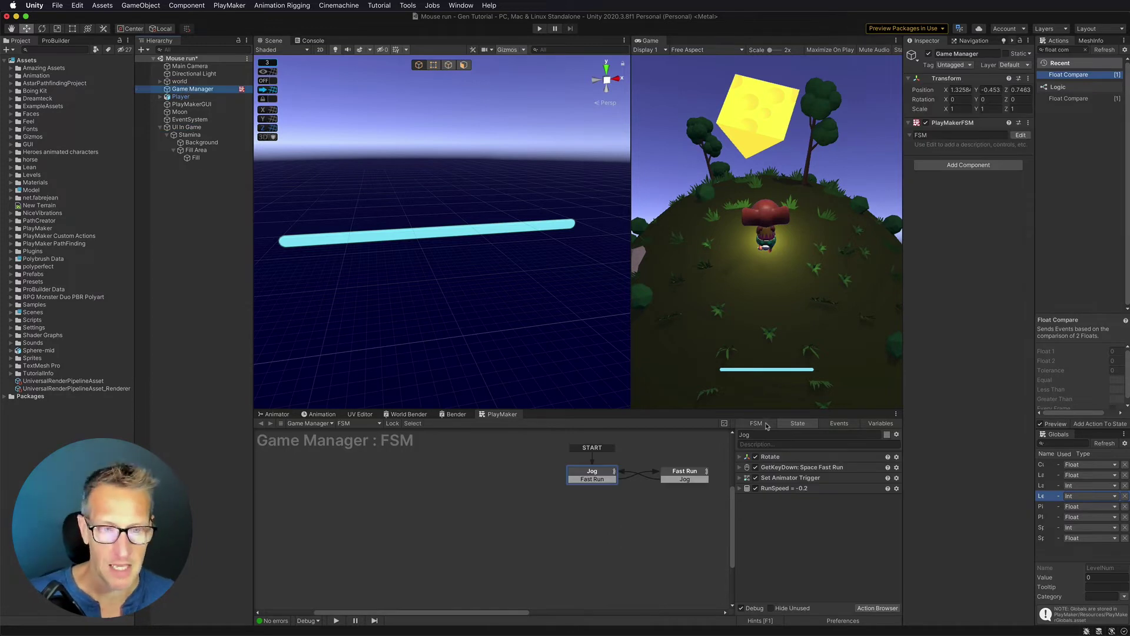
With Fast Run selected, add a Float variable named Stamina to the FSM's Variables.
left_click(584, 473)
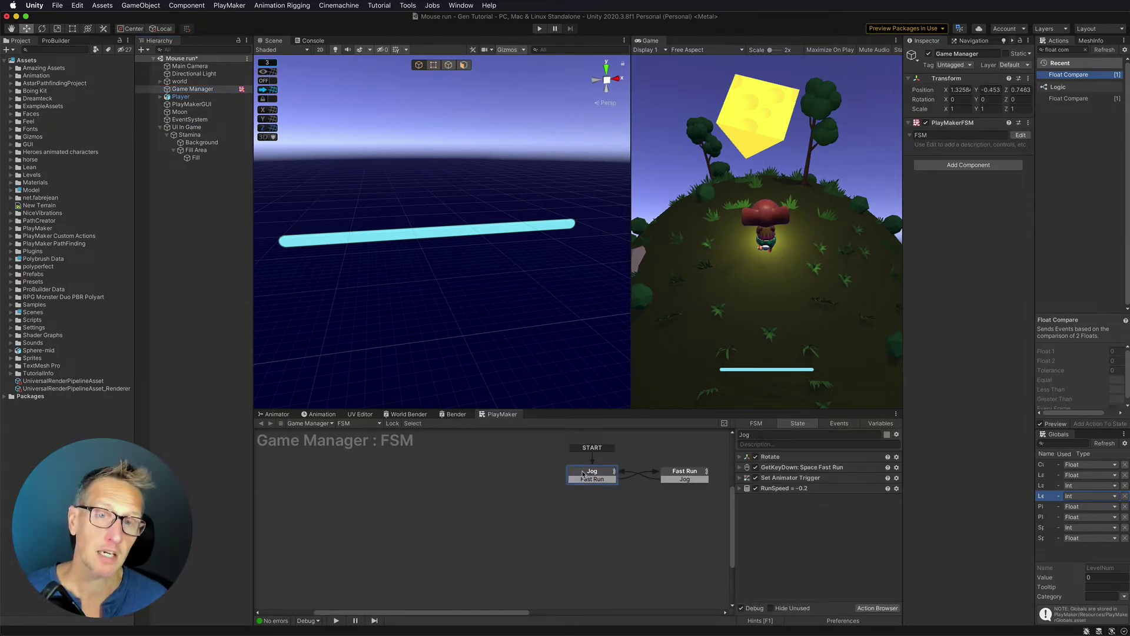
left_click(681, 472)
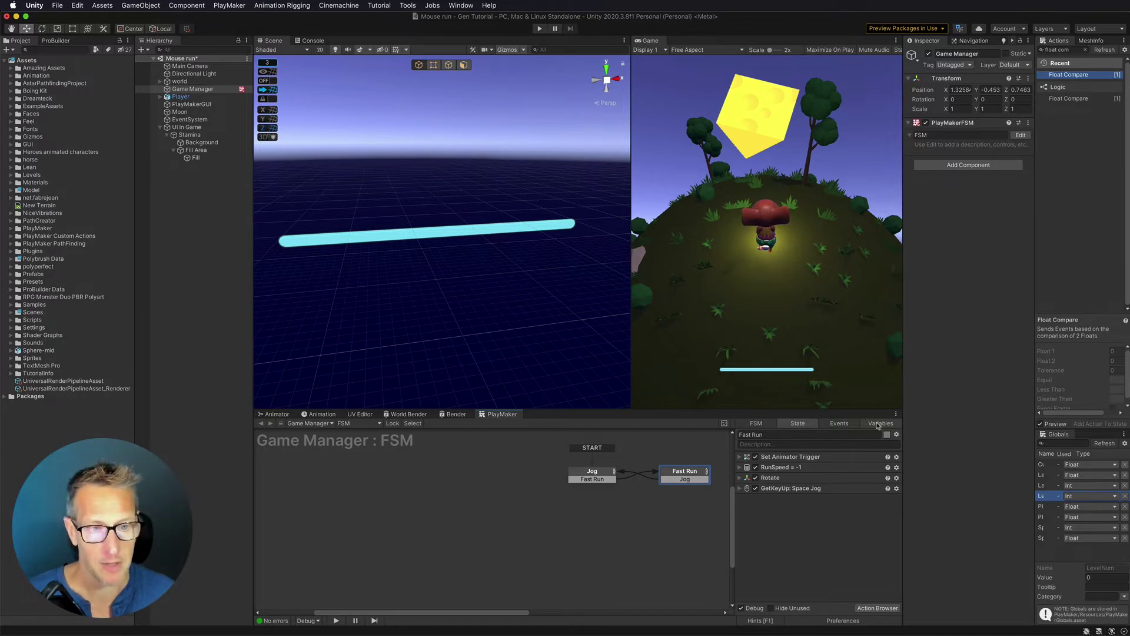
left_click(878, 423)
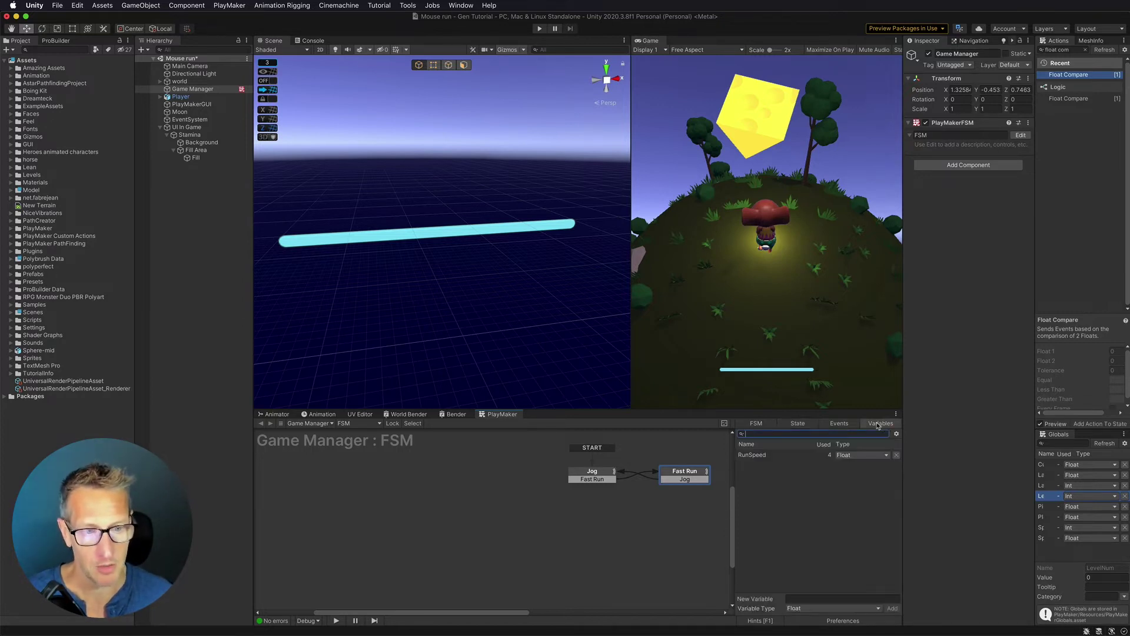
left_click(817, 599)
type("Stamina")
key("Return")
left_click(806, 570)
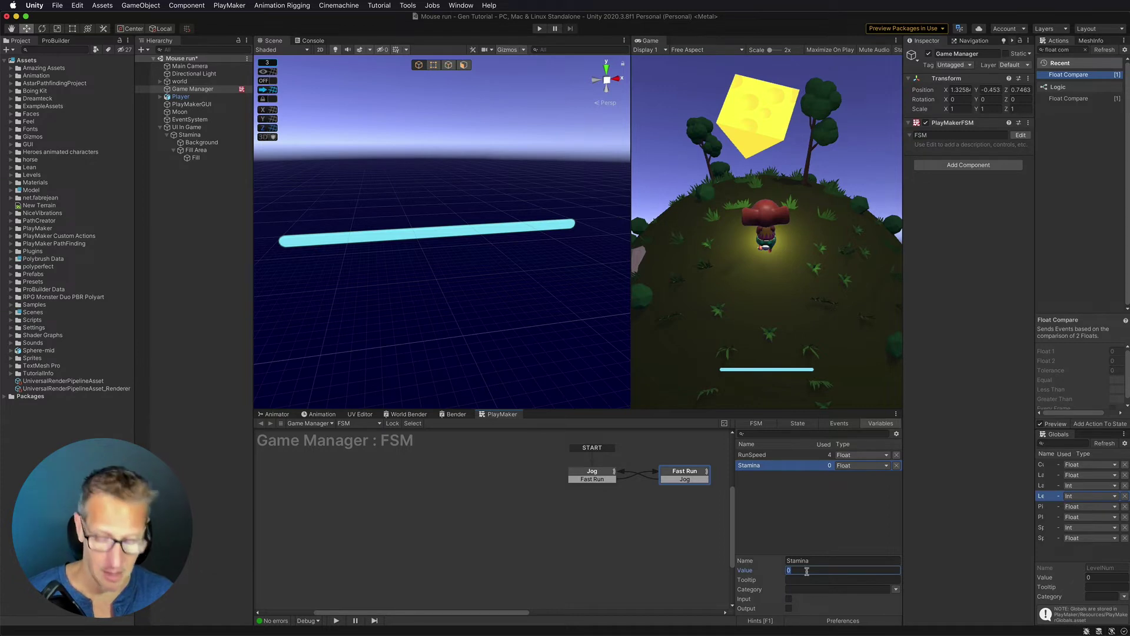
left_click(797, 423)
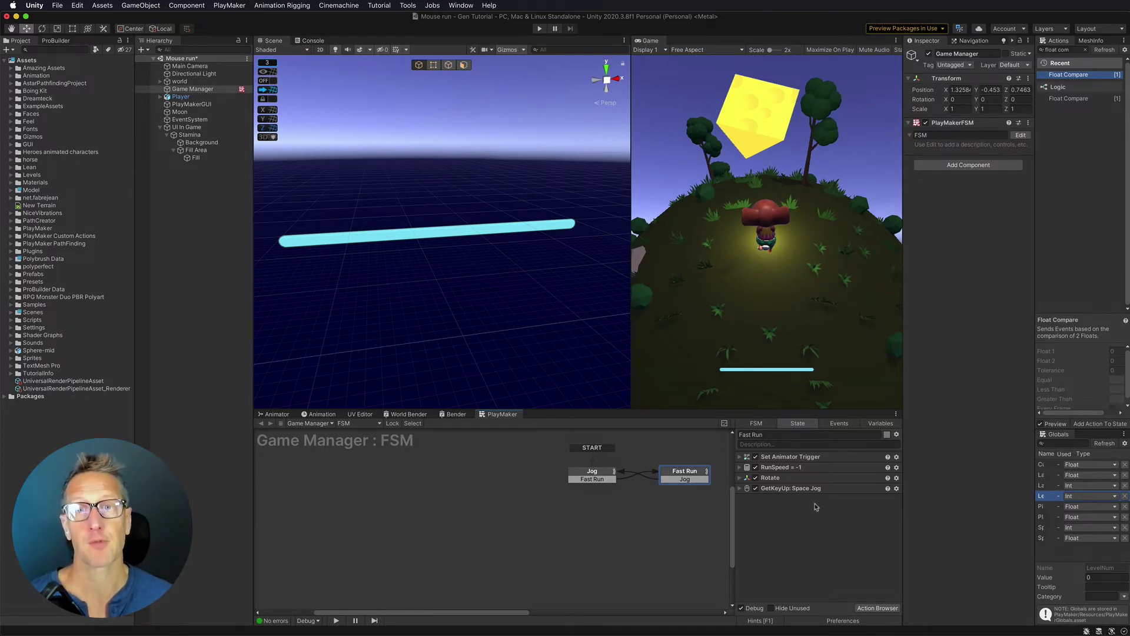
Add a Float Operator action to Fast Run and check the Stamina variable.
key("BackSpace")
key("BackSpace")
key("BackSpace")
key("BackSpace")
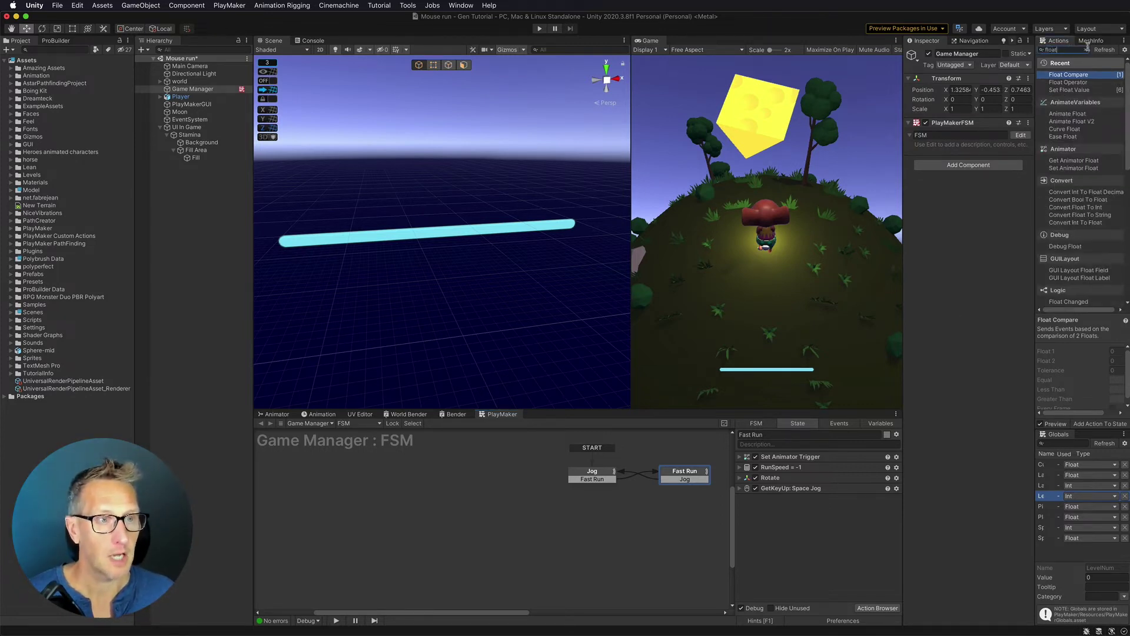
double_click(1063, 82)
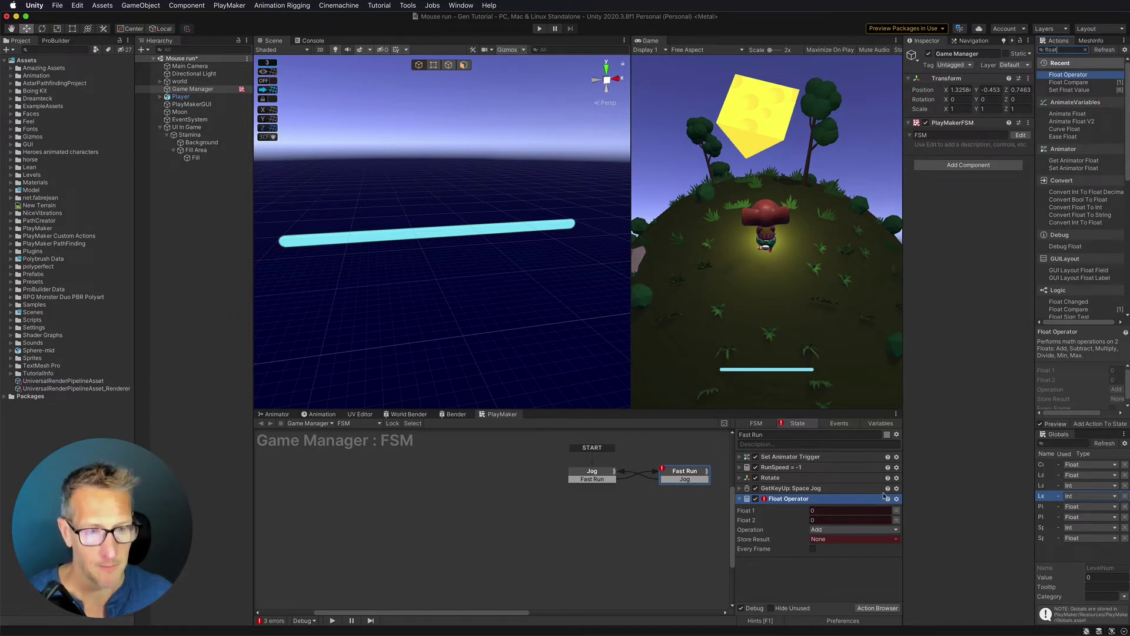
left_click(874, 424)
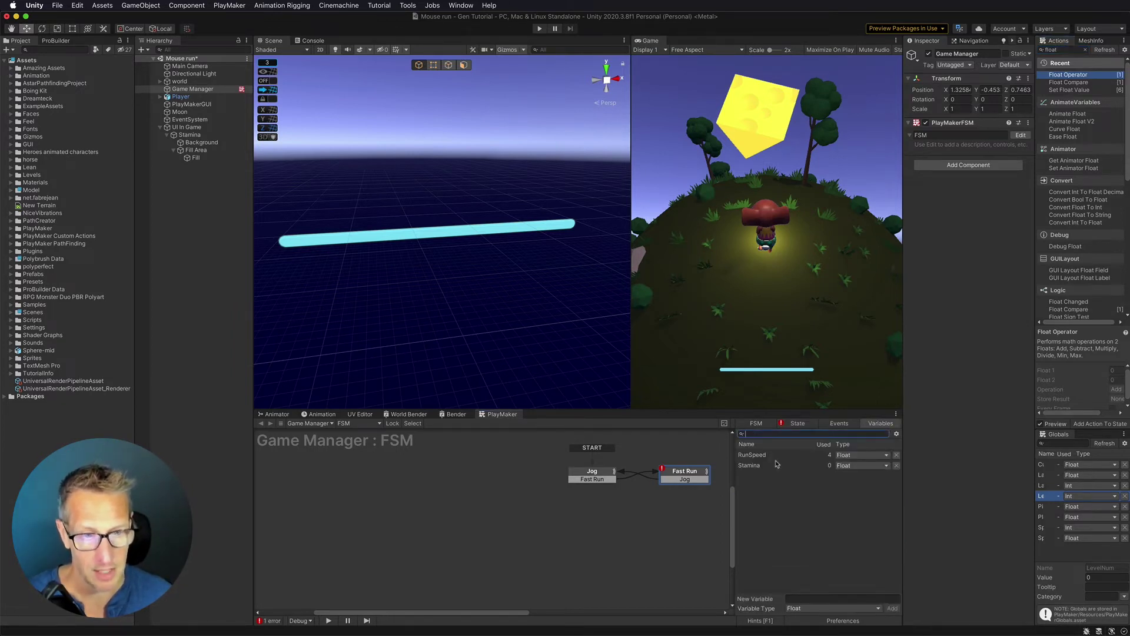
left_click(755, 469)
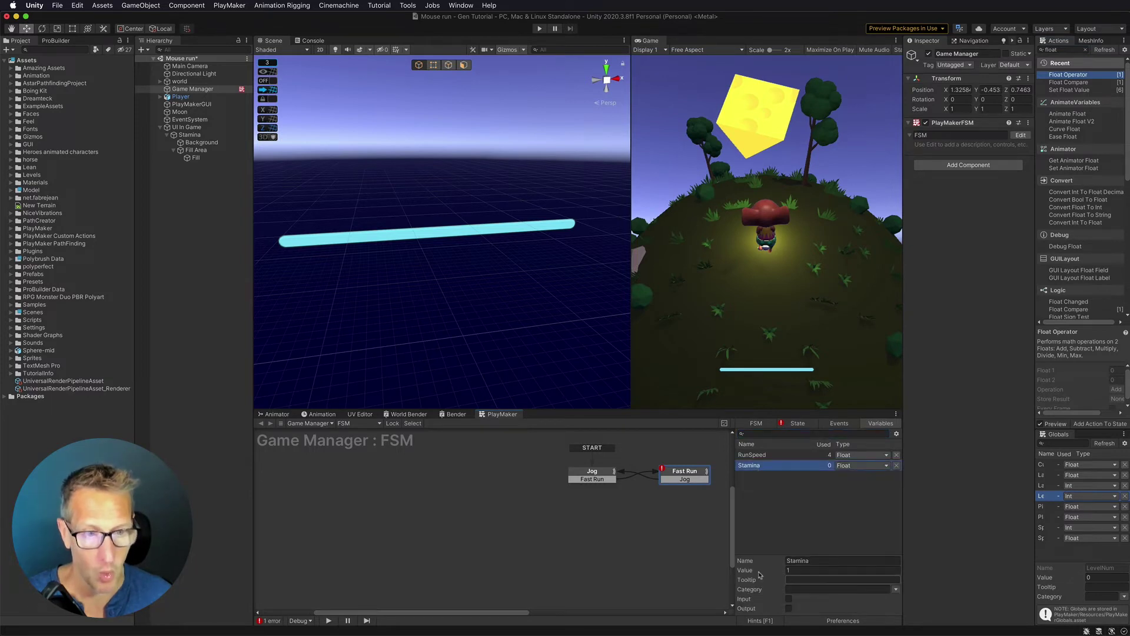
left_click(795, 424)
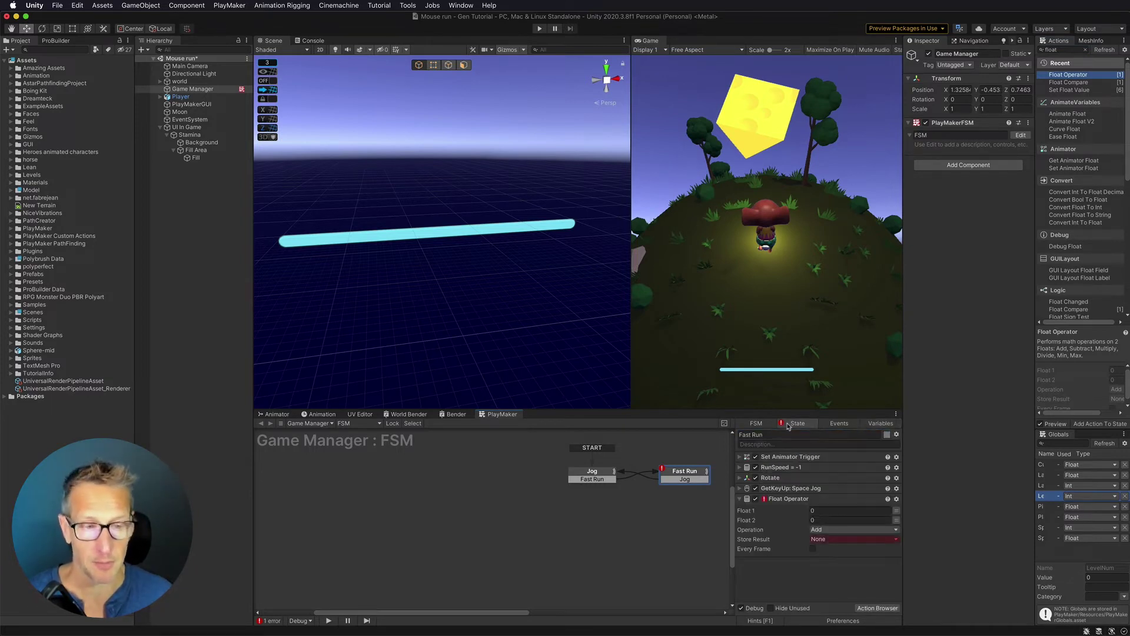
Make Float Operator subtract 0.01 from Stamina every frame, storing the result in Stamina.
left_click(896, 511)
left_click(849, 510)
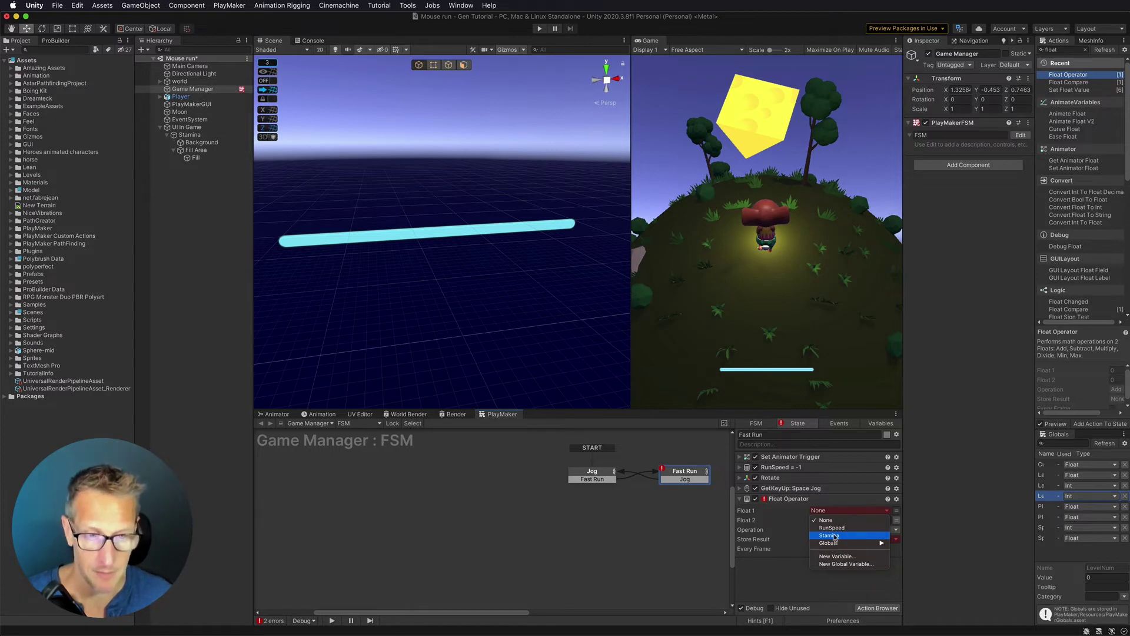
left_click(835, 536)
left_click(832, 526)
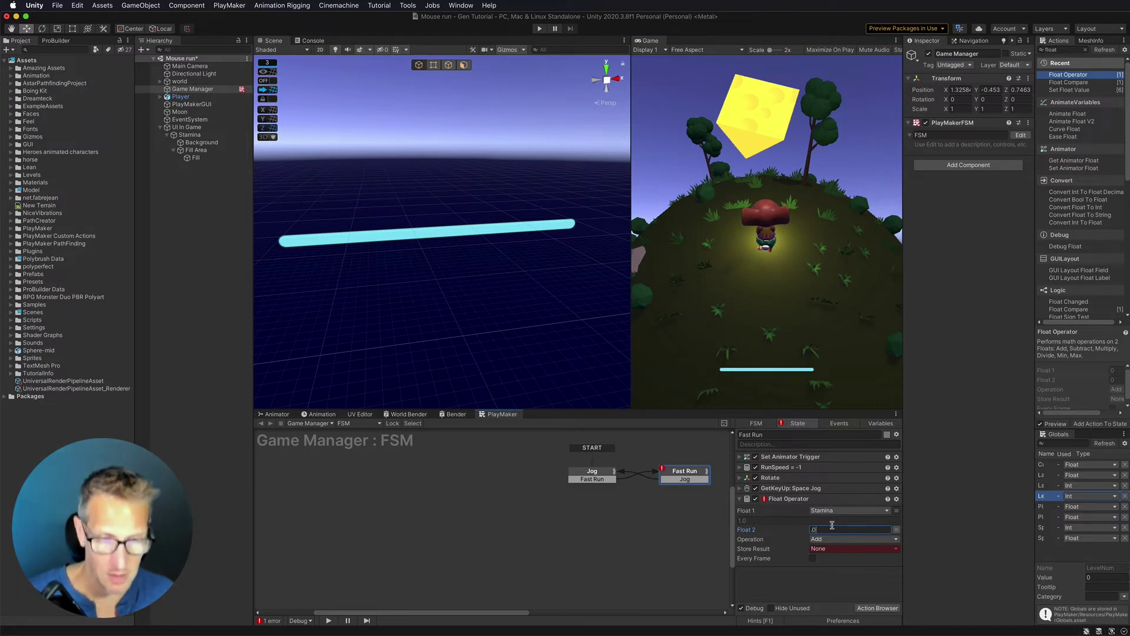
left_click(819, 539)
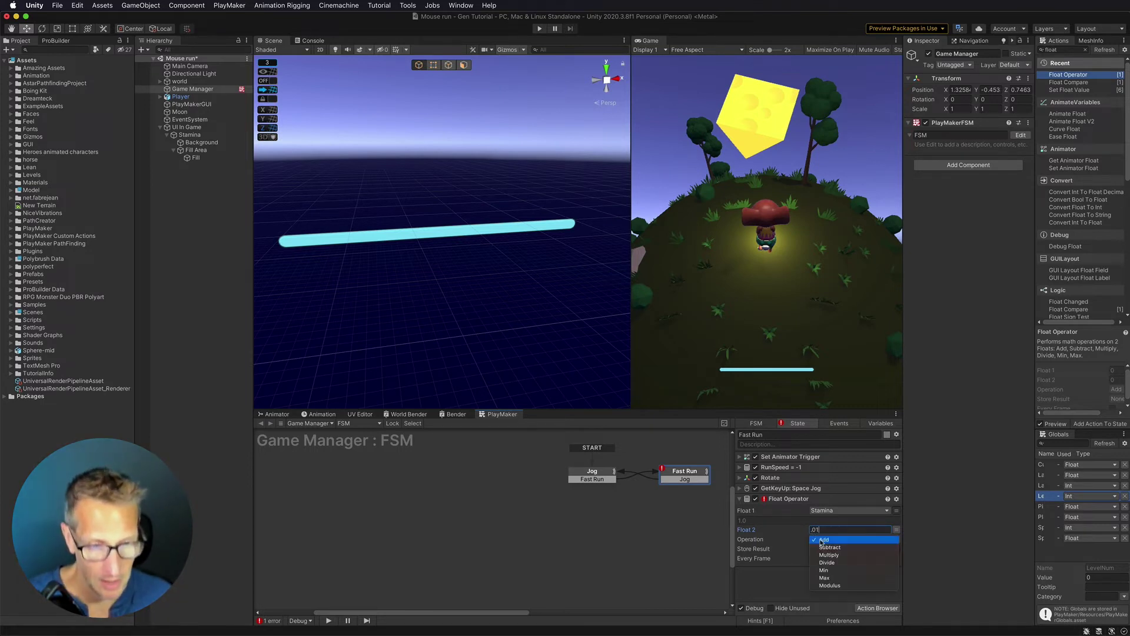
left_click(836, 548)
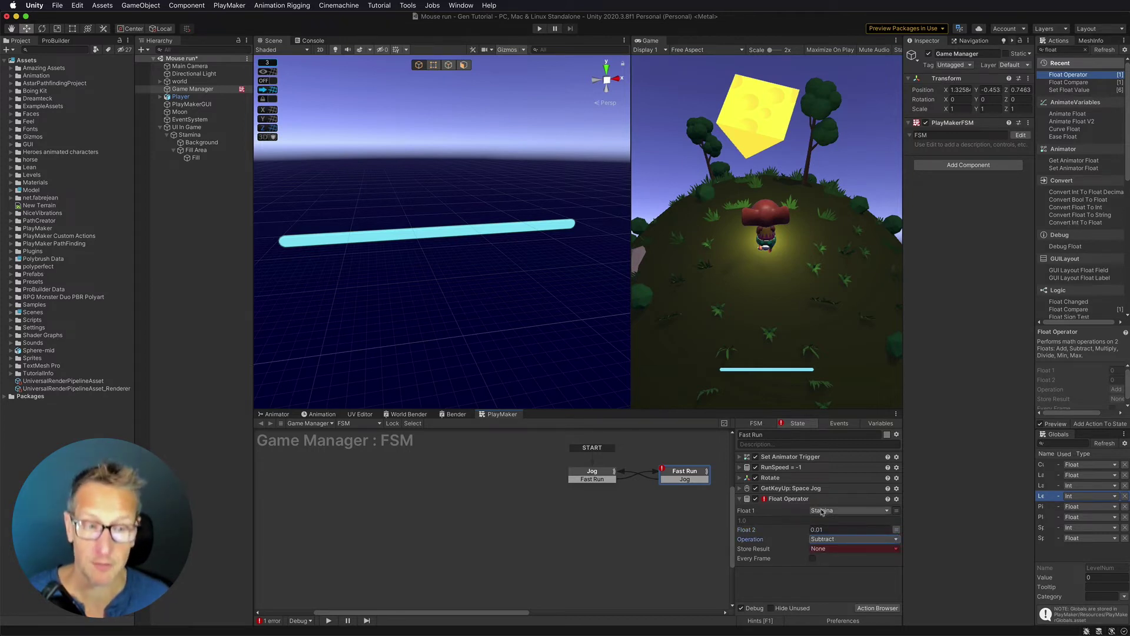
left_click(837, 550)
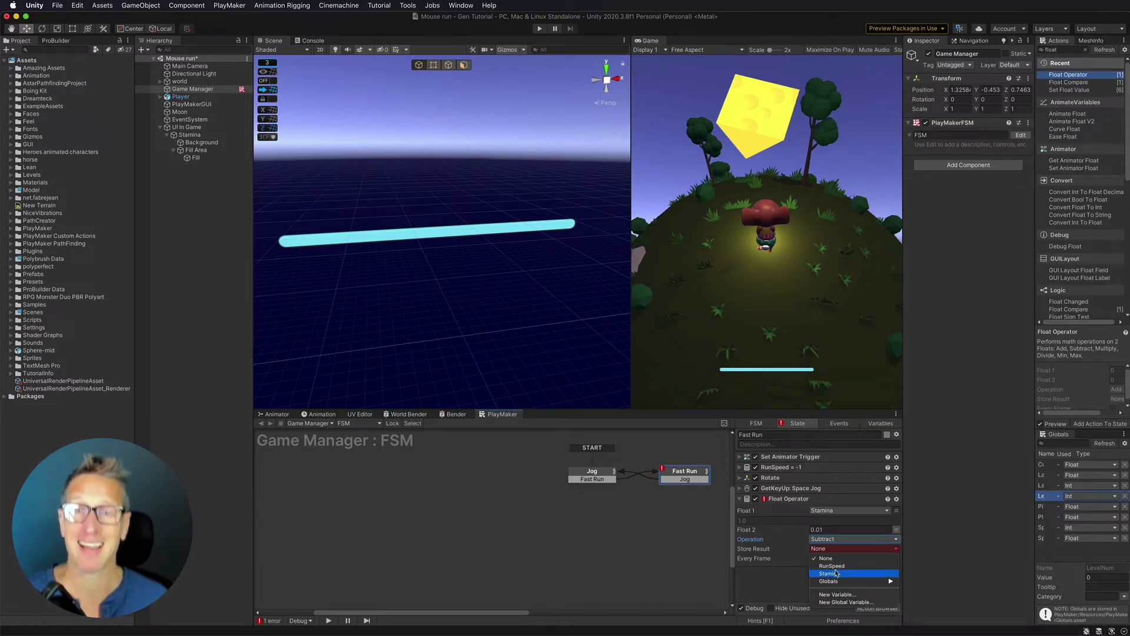
left_click(836, 572)
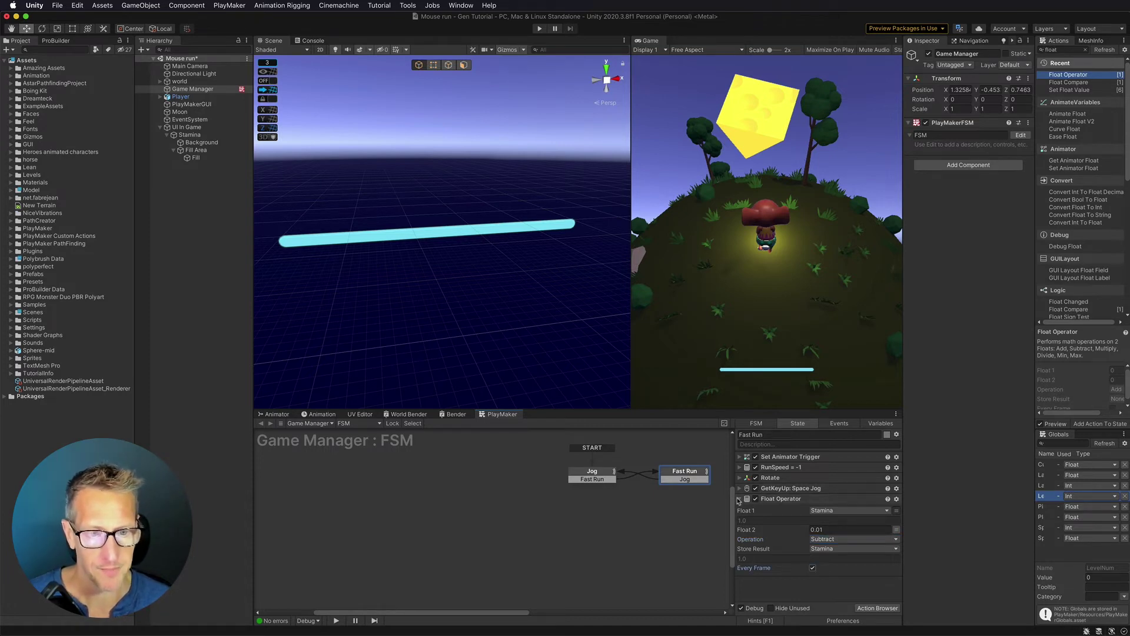
left_click(795, 499)
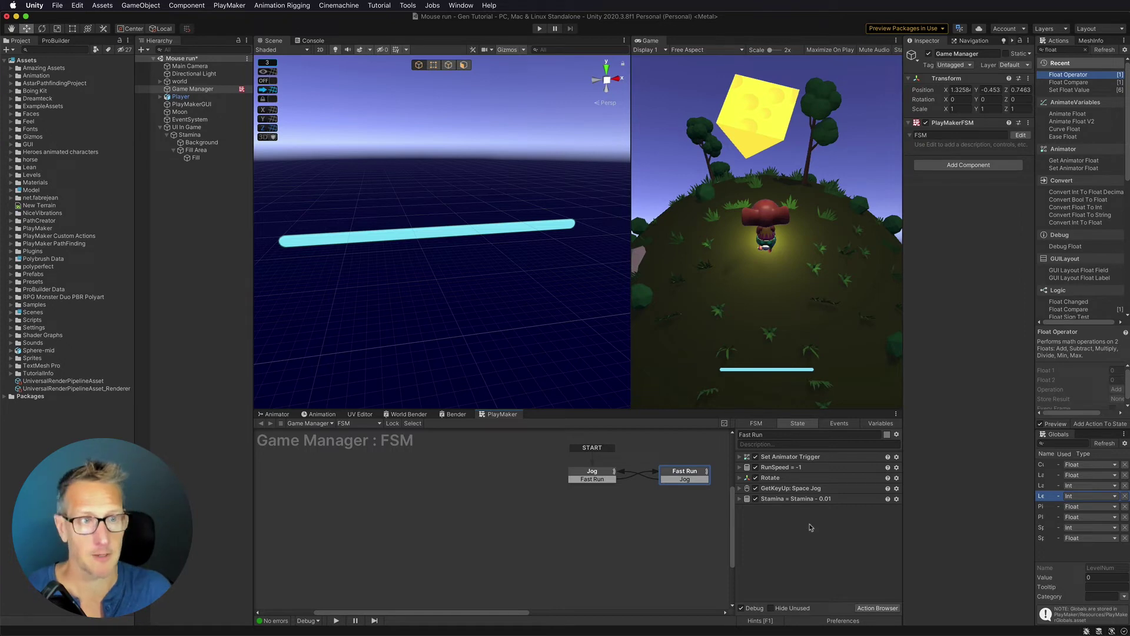
left_click(1084, 85)
Add Float Compare checking Stamina against 0, sending Jog on Equal and Less Than.
double_click(1084, 85)
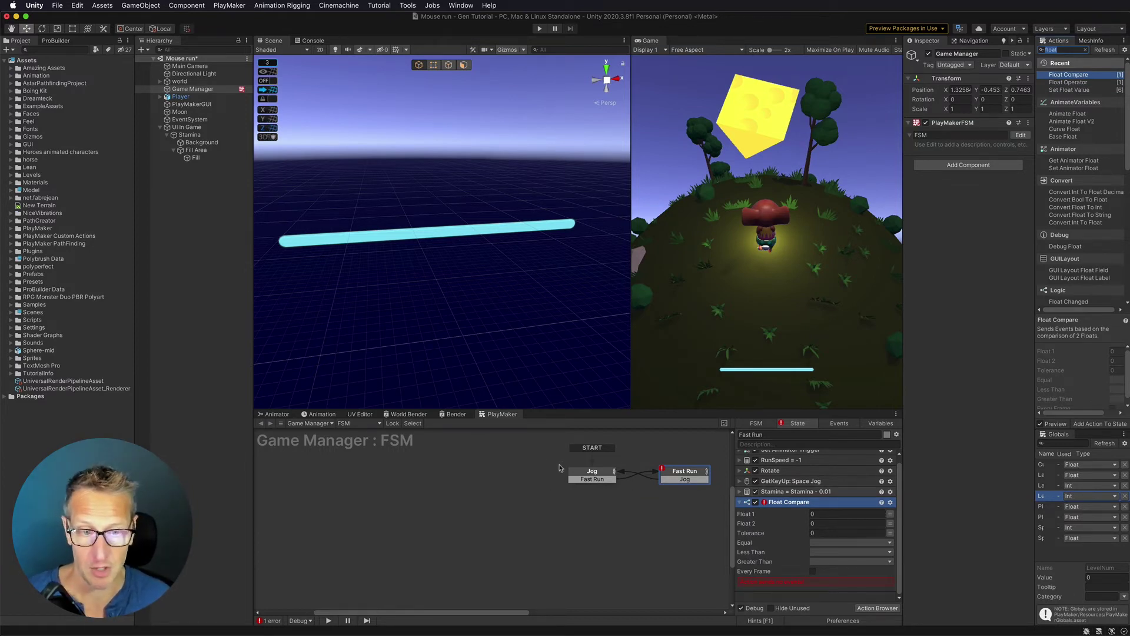
left_click(890, 514)
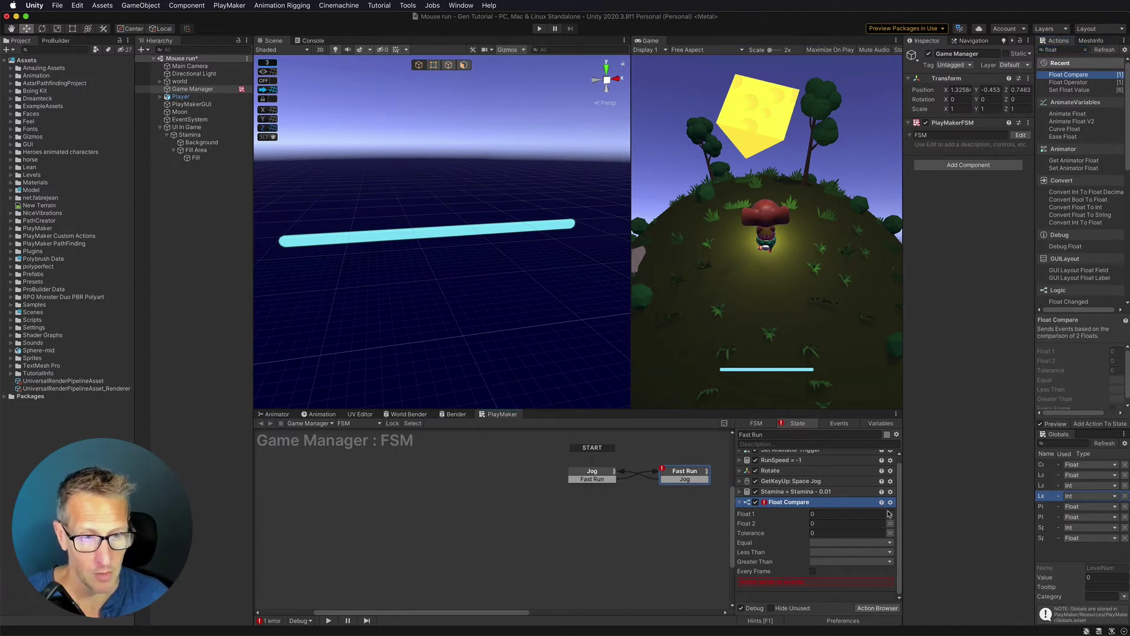
left_click(863, 513)
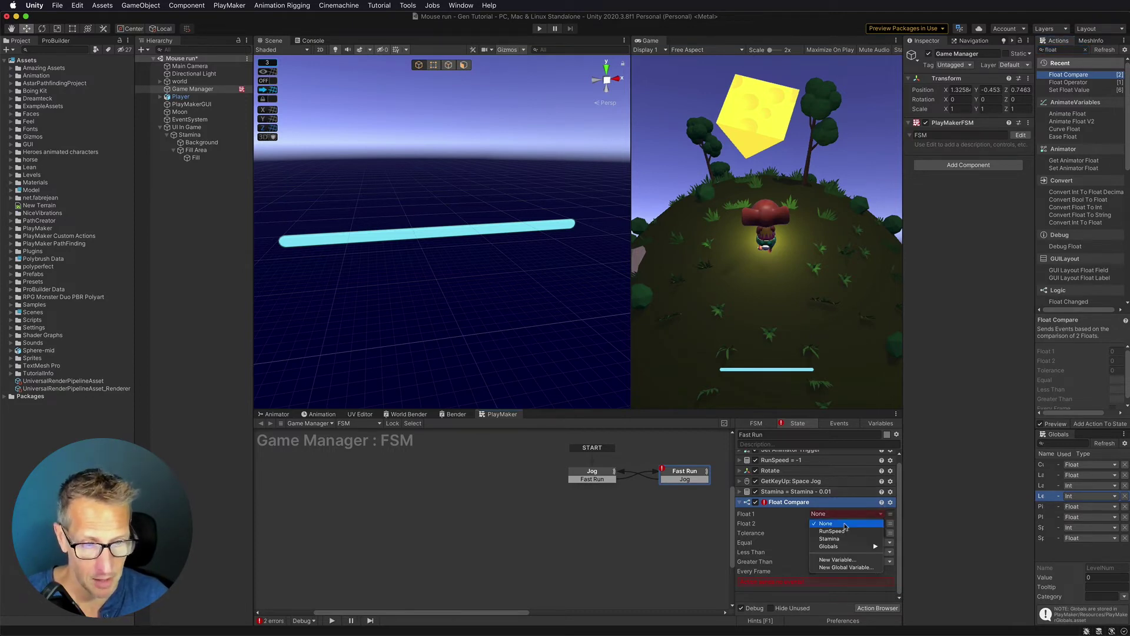
left_click(844, 537)
left_click(836, 532)
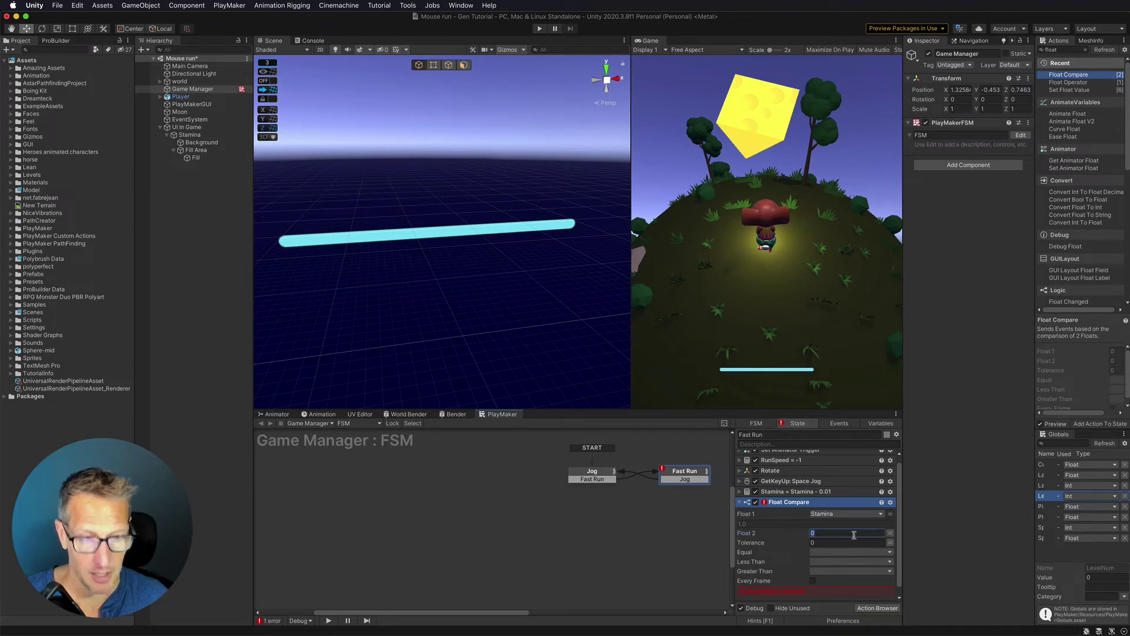
left_click(824, 552)
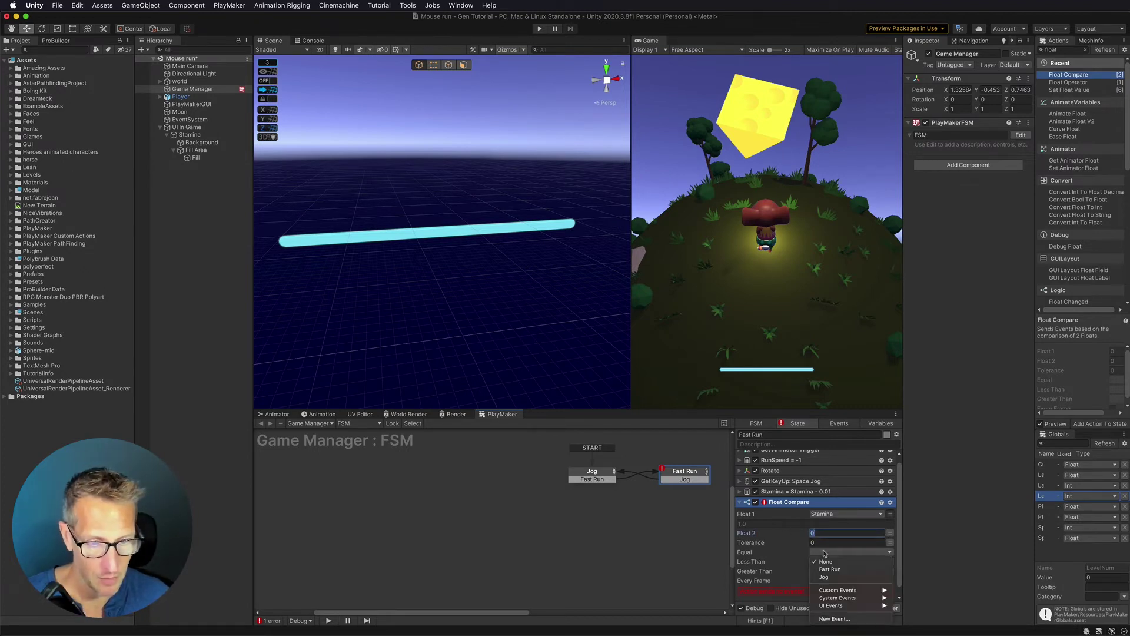
left_click(824, 577)
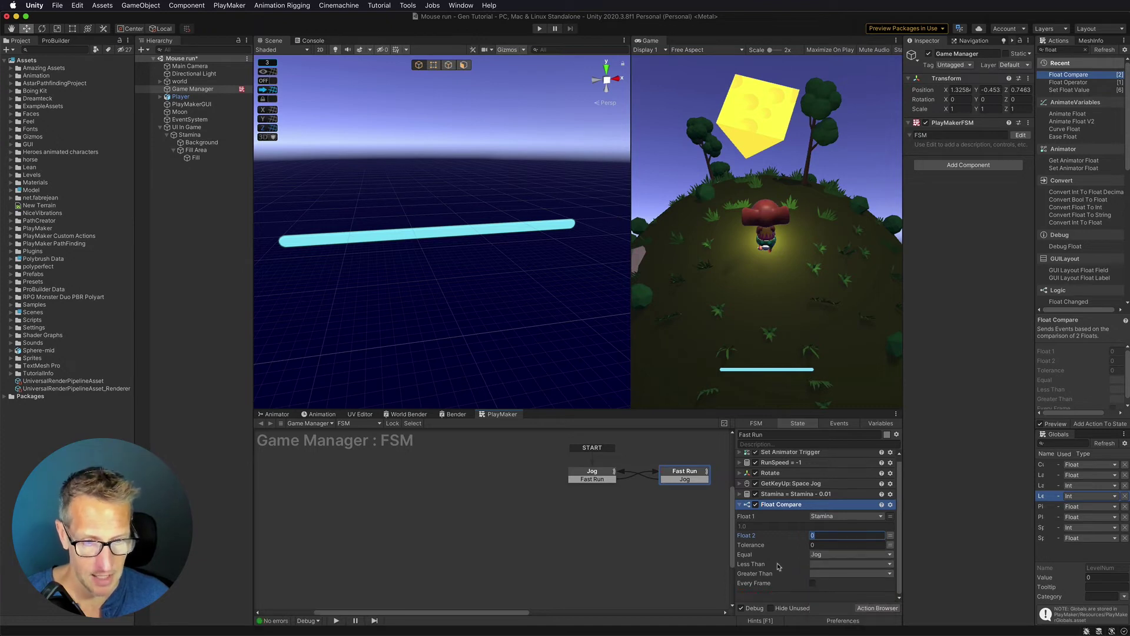
left_click(811, 565)
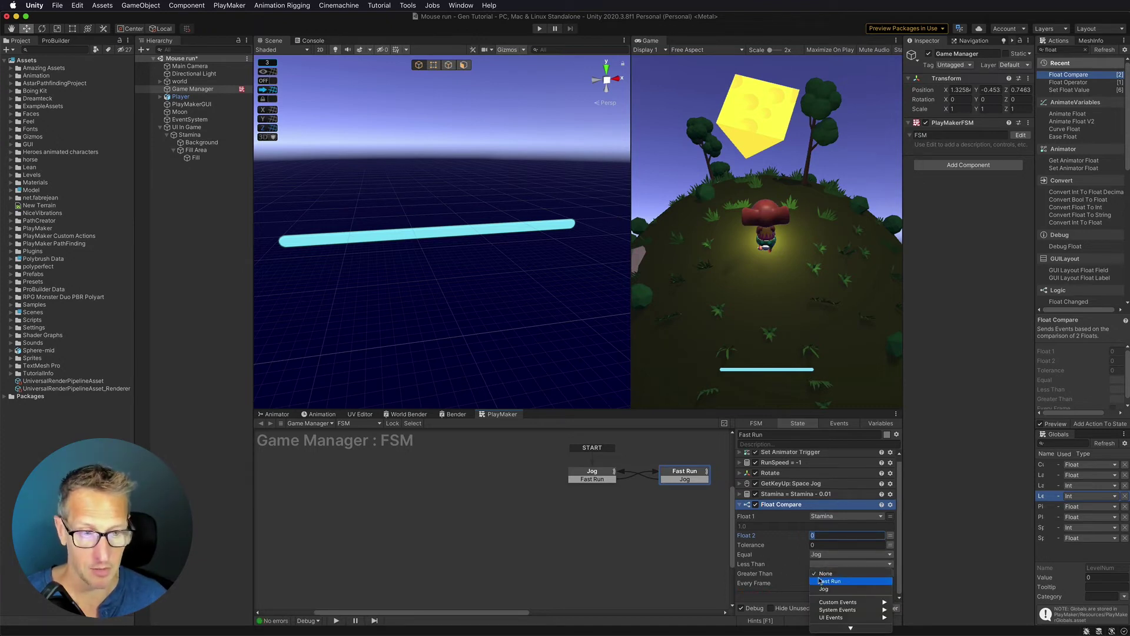
left_click(823, 589)
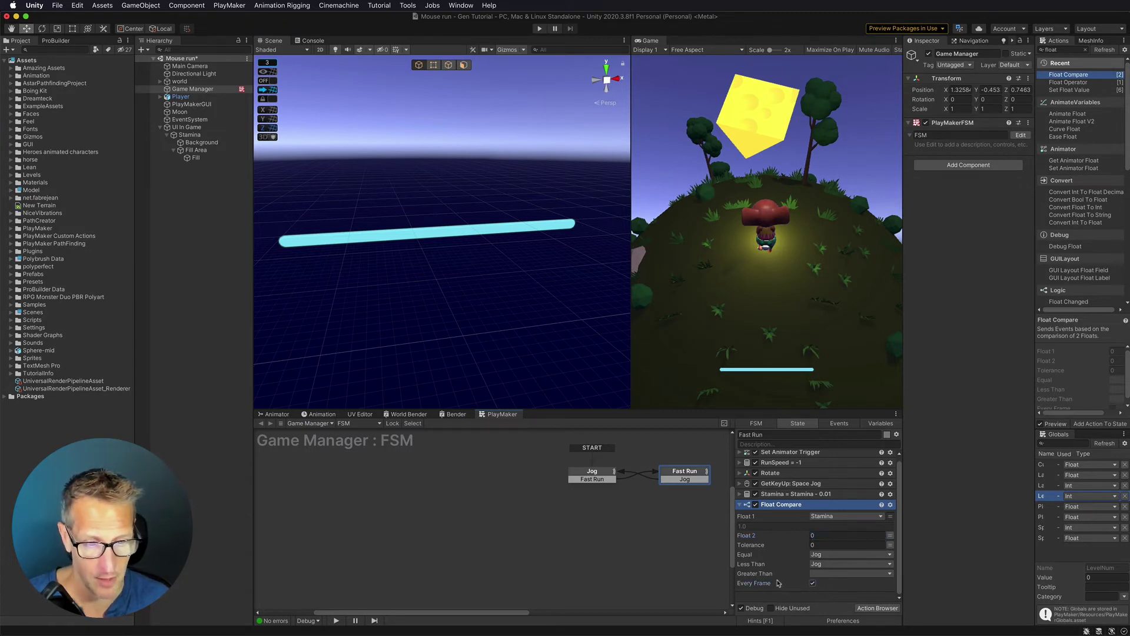
left_click(740, 494)
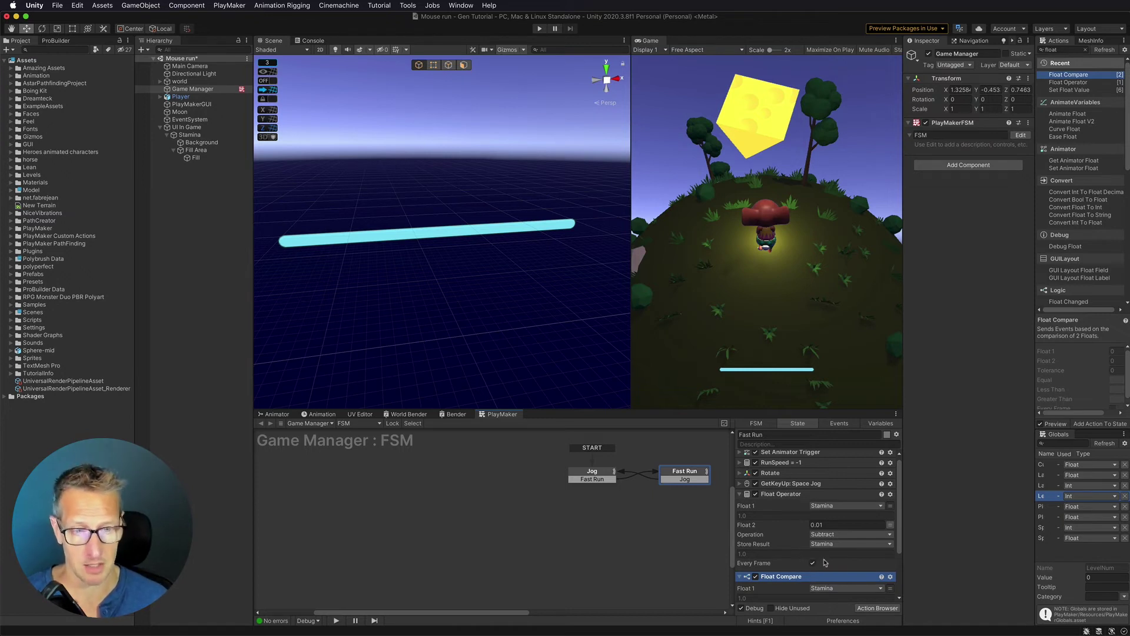
left_click(741, 494)
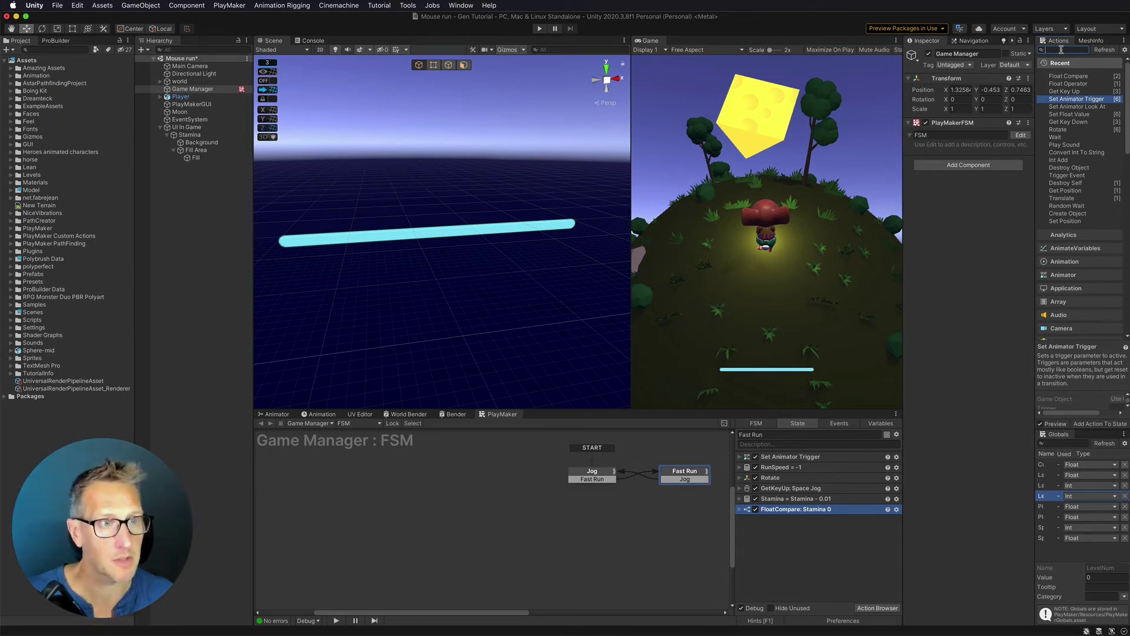
Add UI Slider Set Value targeting the Stamina slider, set from the Stamina variable every frame.
type("slider")
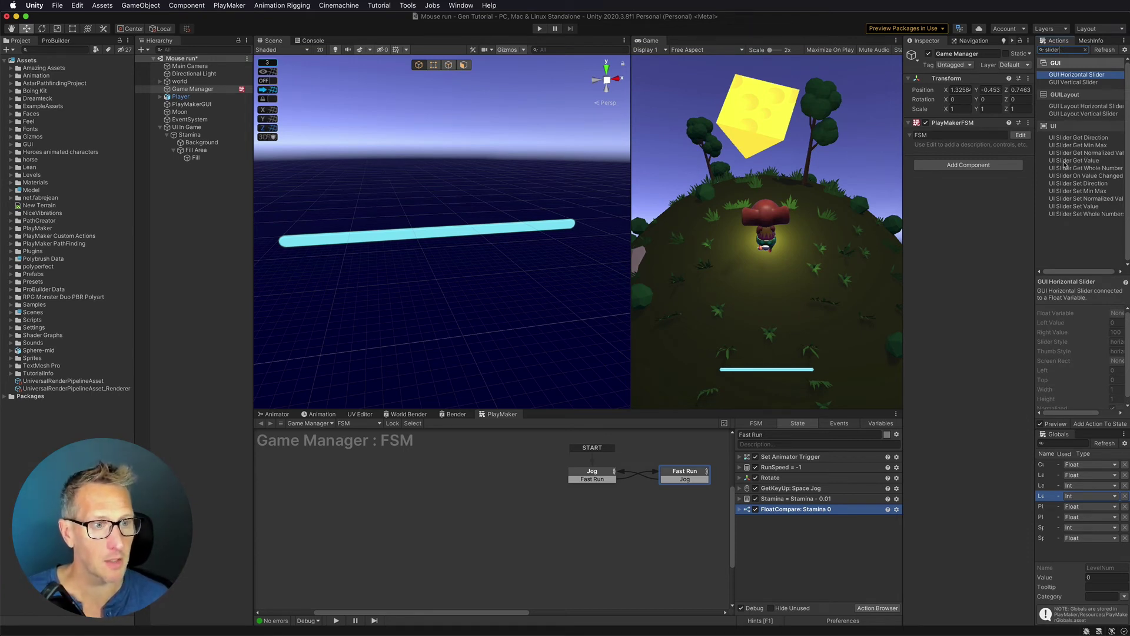
left_click(1062, 208)
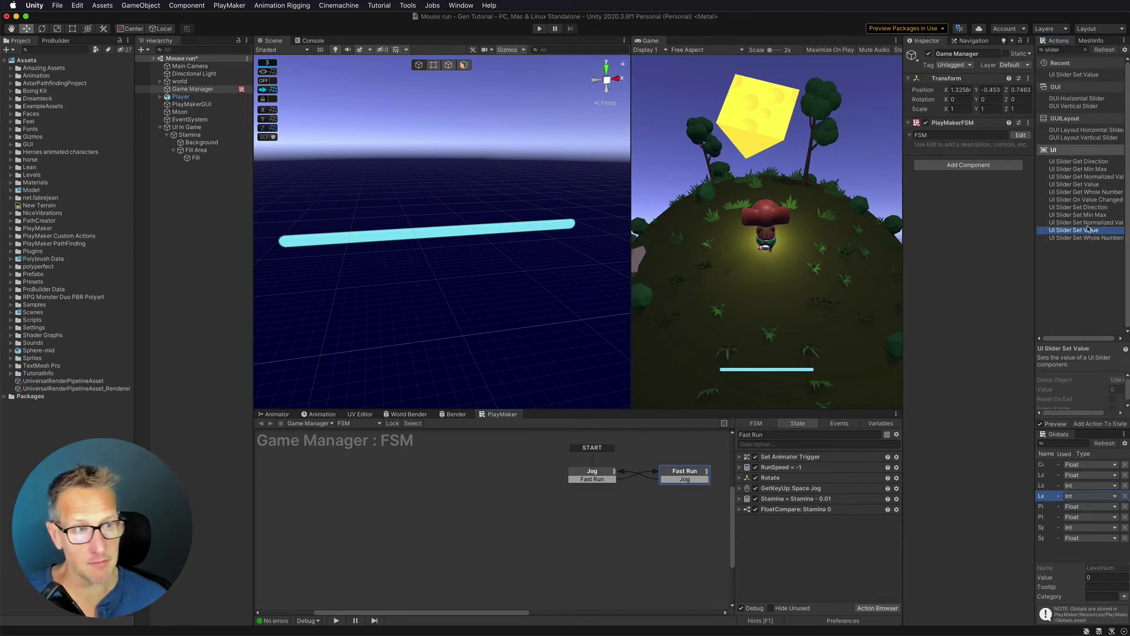
left_click_drag(1083, 233, 808, 580)
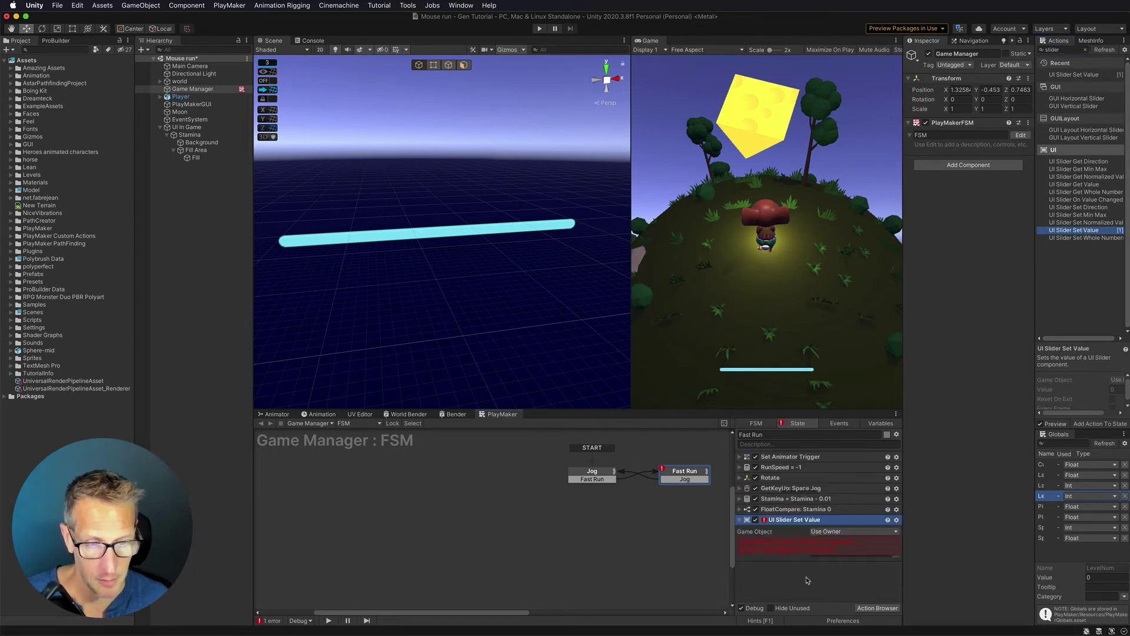
left_click(818, 532)
left_click(824, 541)
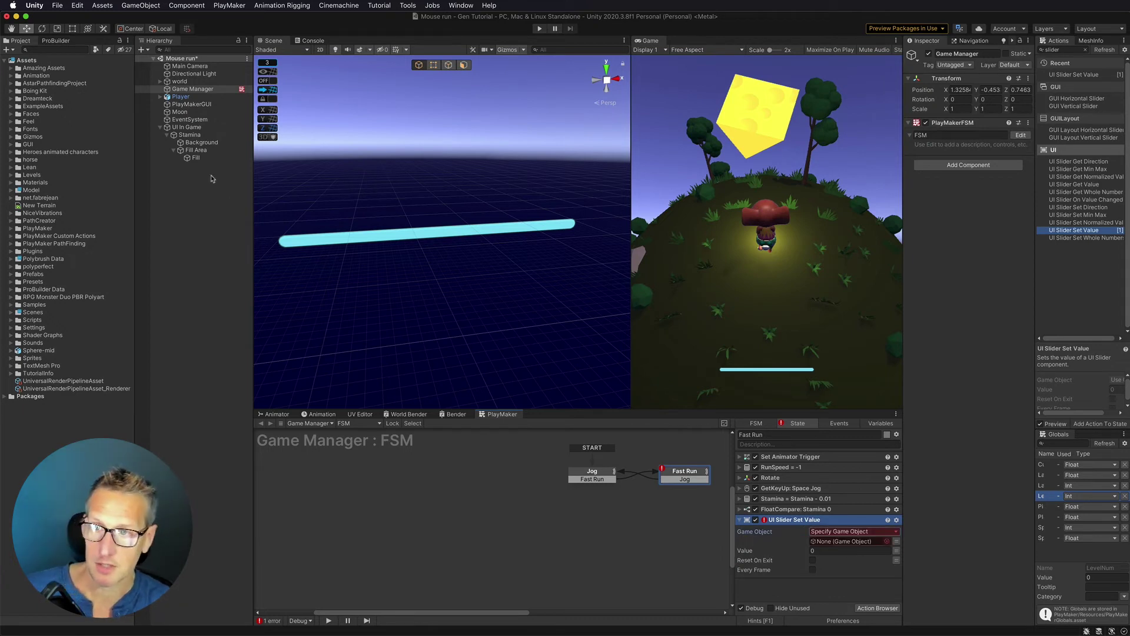
left_click_drag(188, 135, 838, 541)
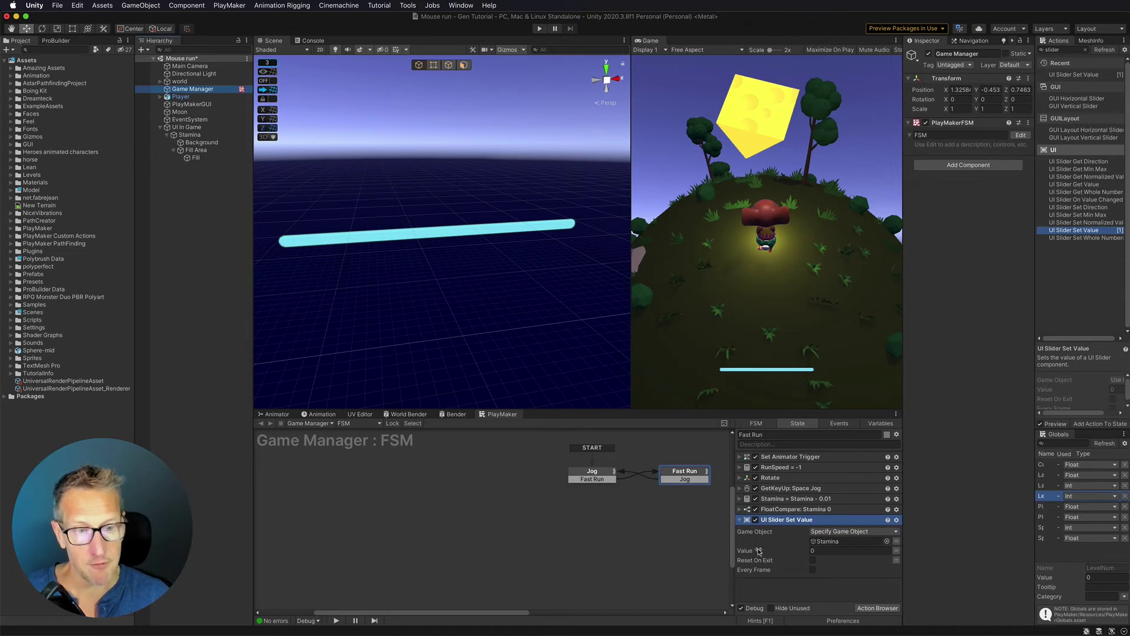
left_click(895, 550)
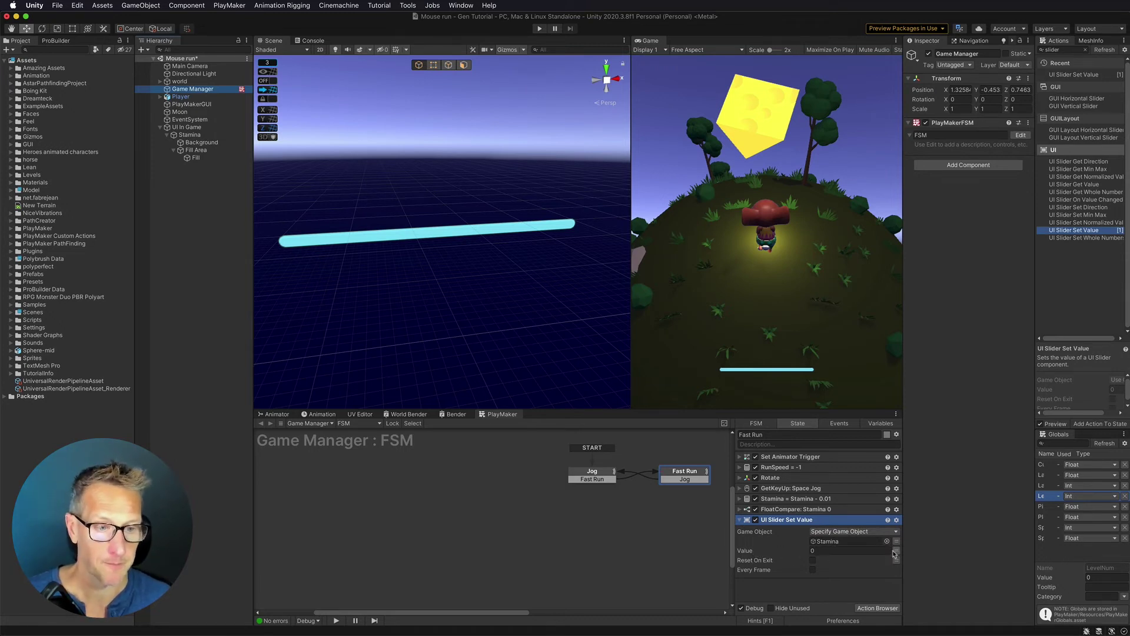
left_click(855, 551)
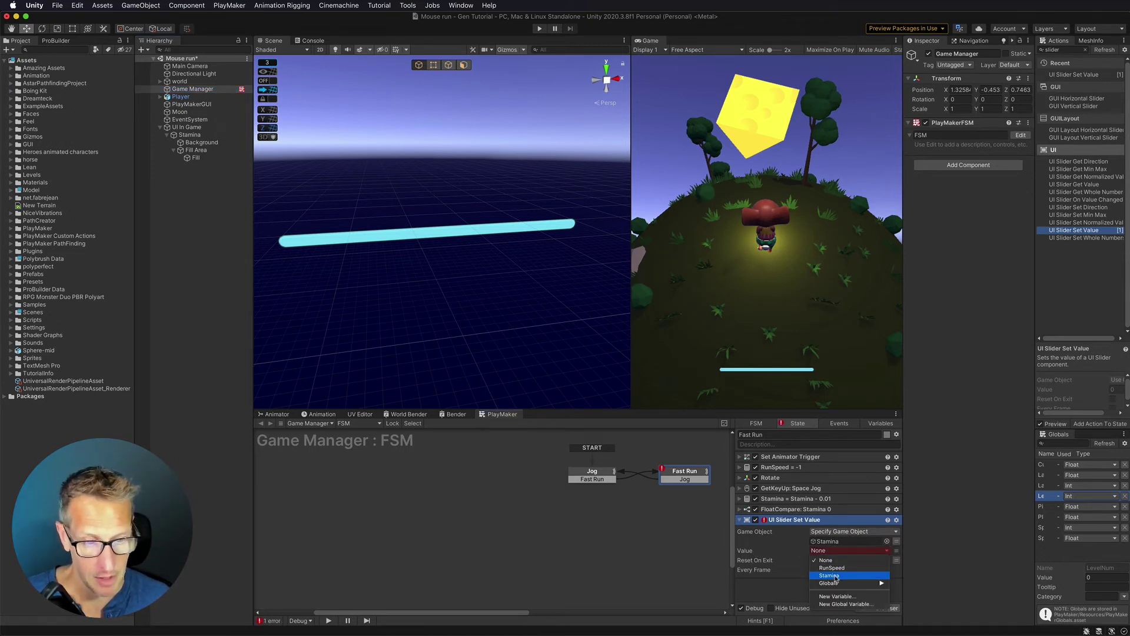
left_click(836, 575)
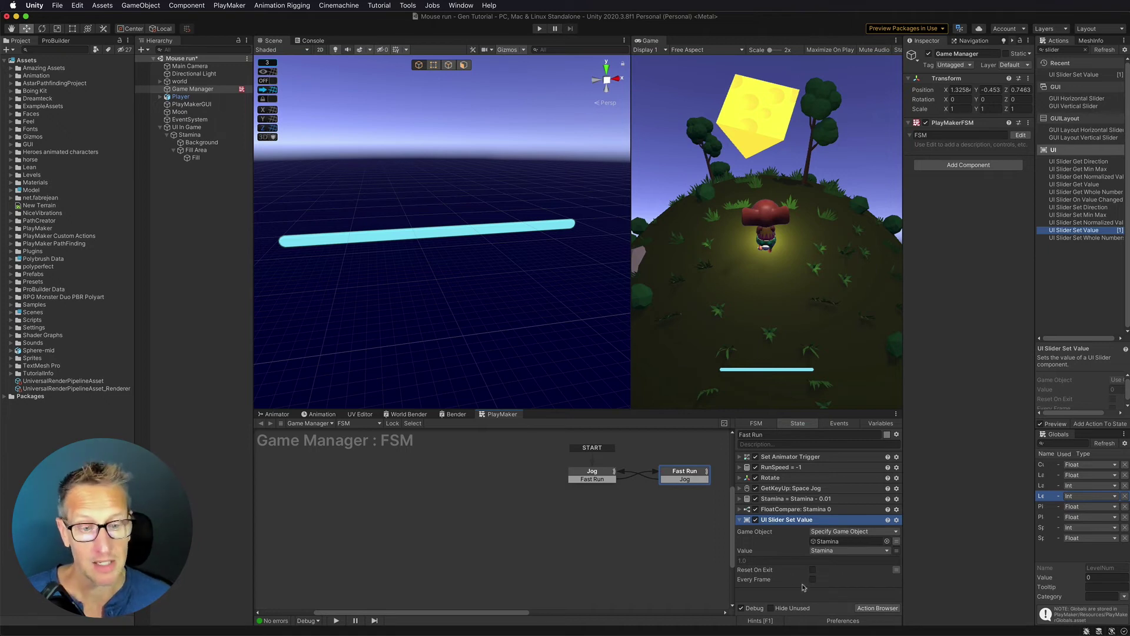
left_click(812, 579)
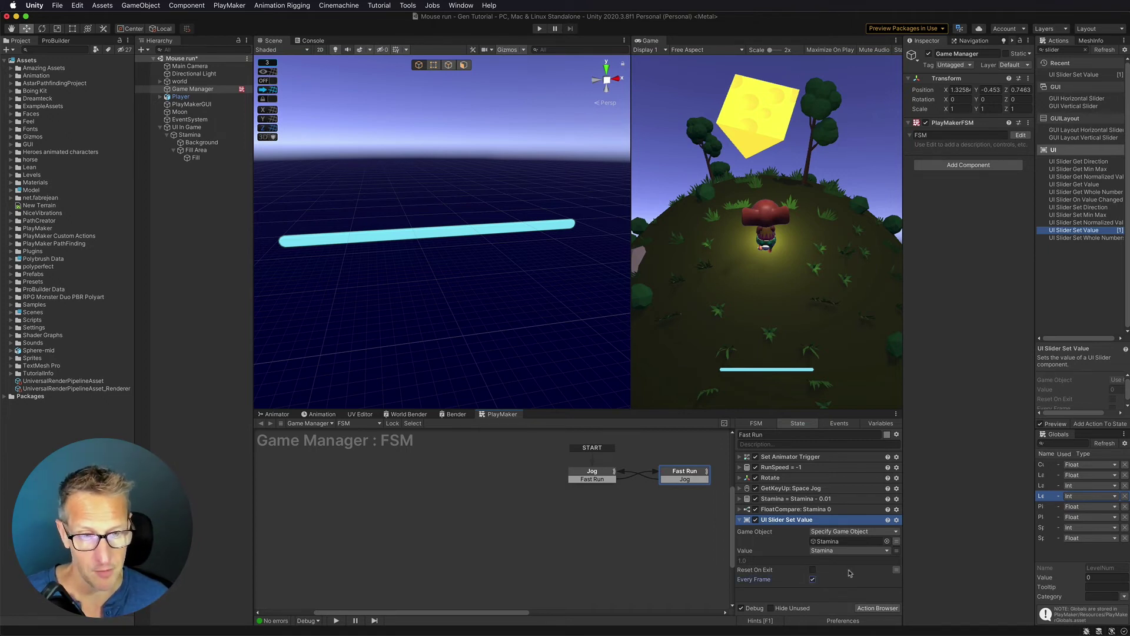
Review the Fast Run actions and start Play mode to test the stamina bar.
left_click(783, 499)
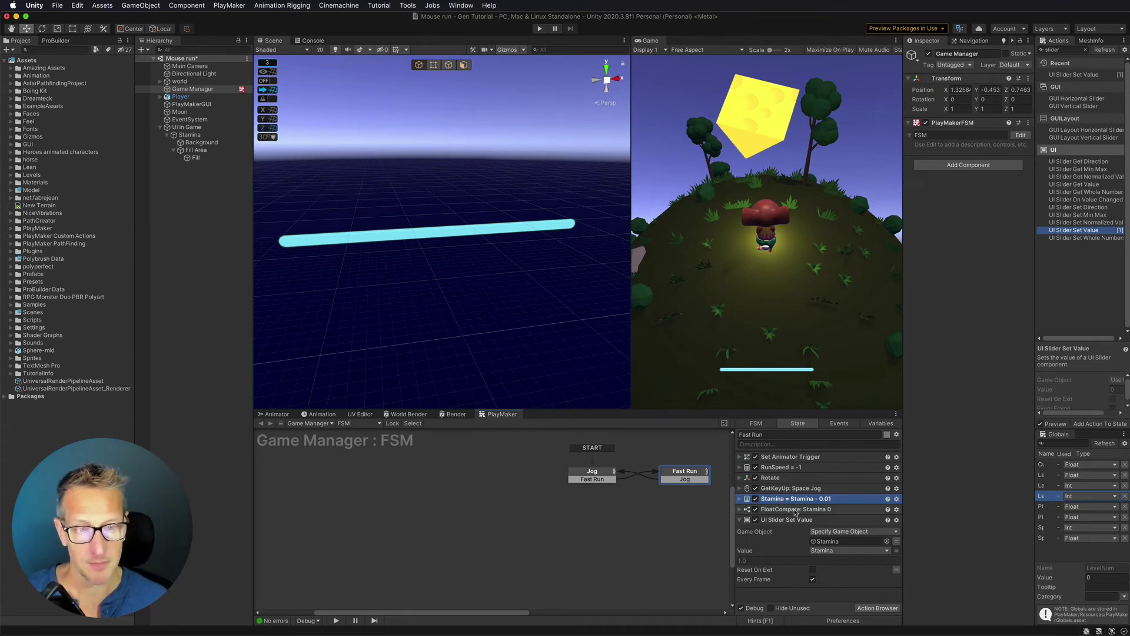
left_click(795, 510)
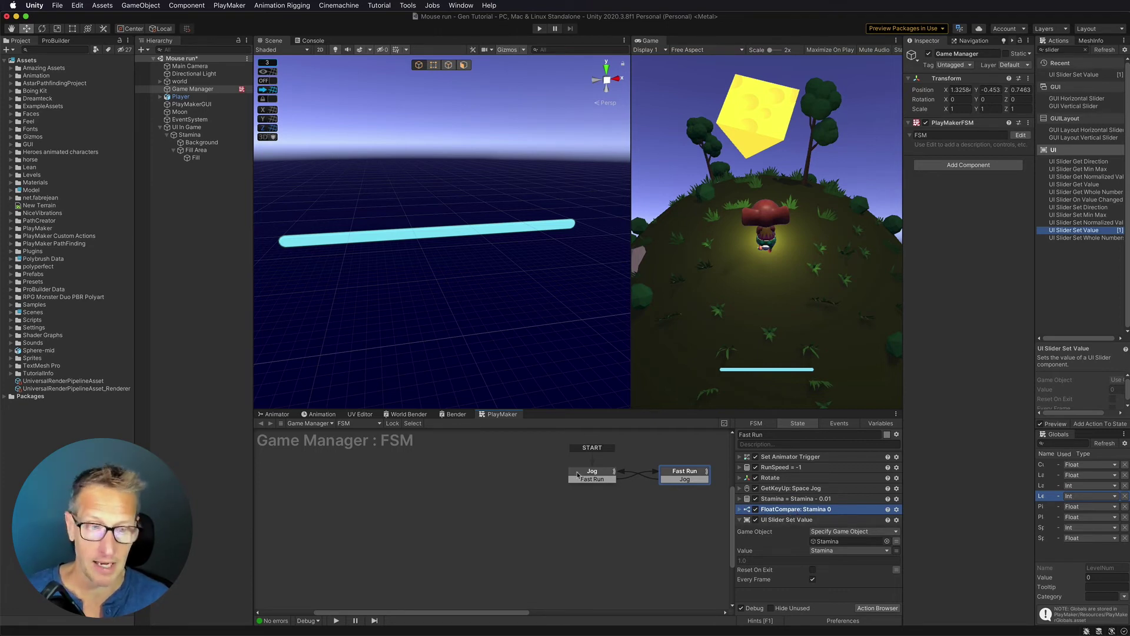
left_click(785, 520)
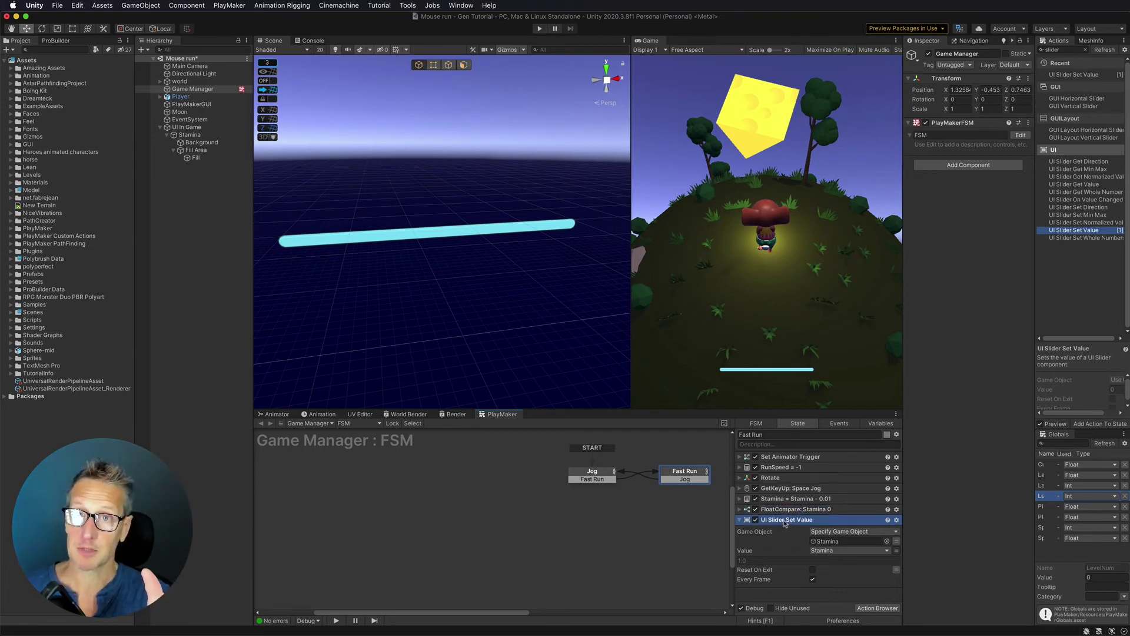
left_click(540, 29)
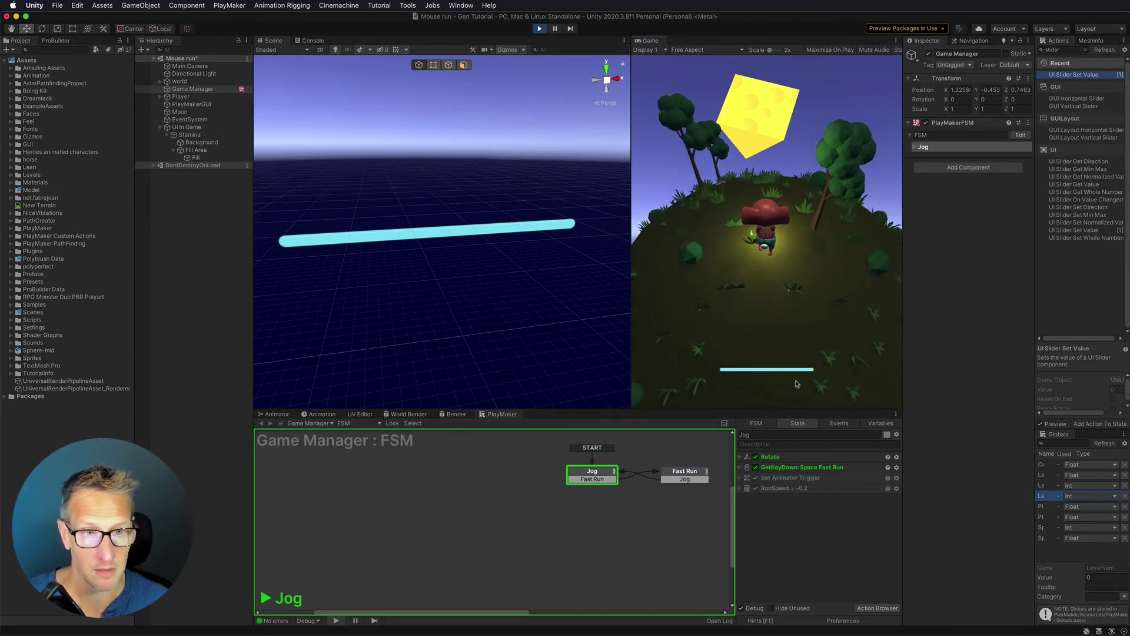
Run Fast Run until the stamina bar drains, stop the game, and select the Fast Run state.
key("space")
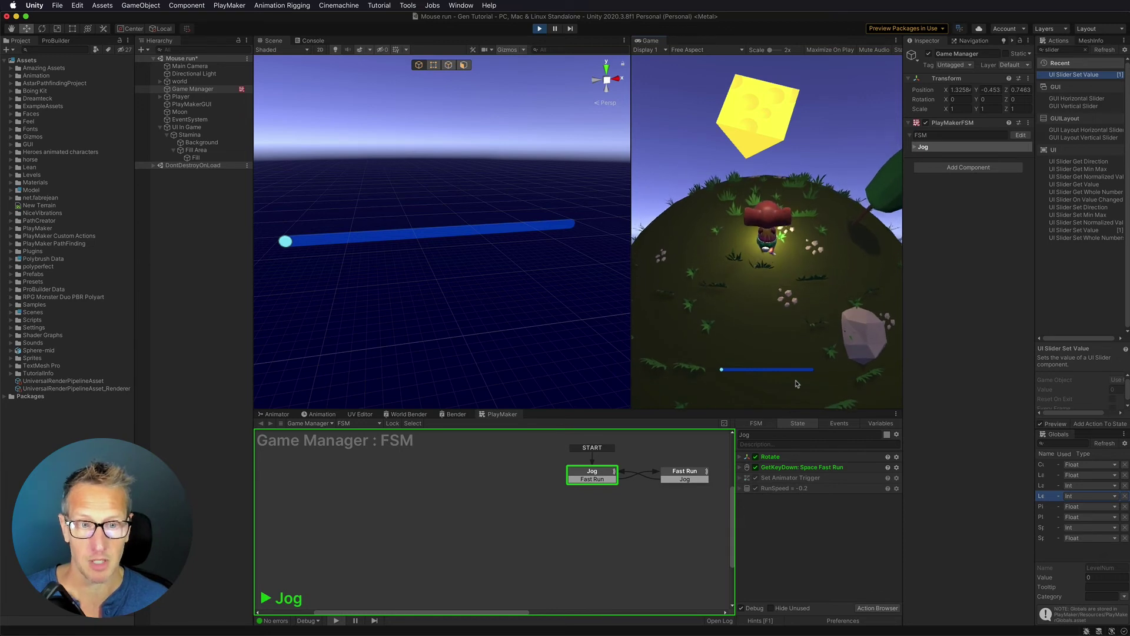
left_click(538, 29)
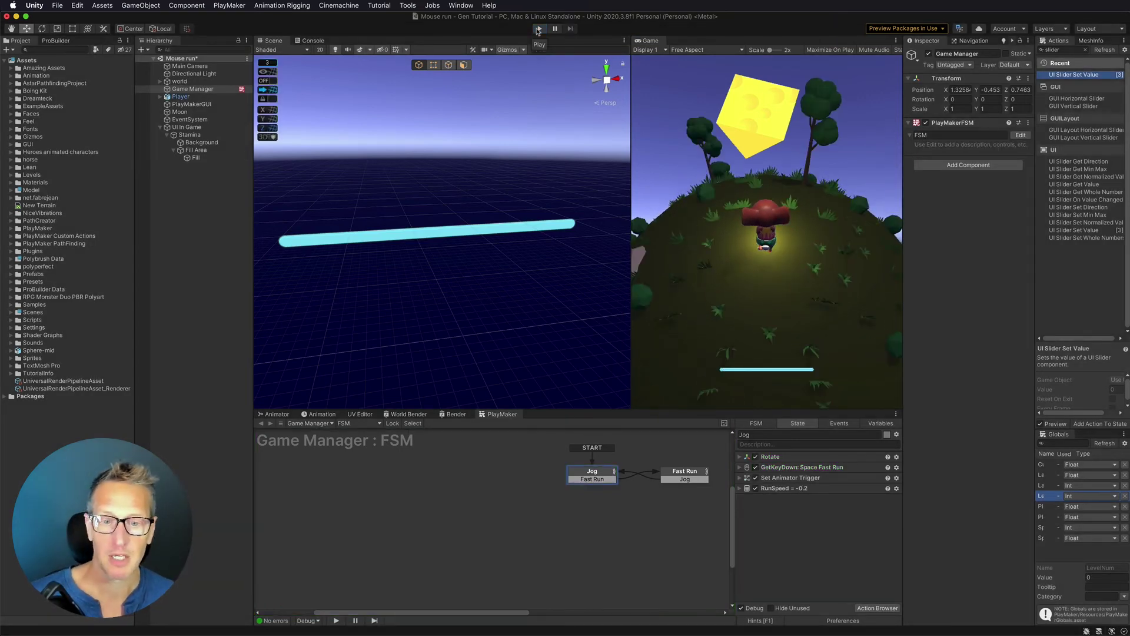
left_click(684, 471)
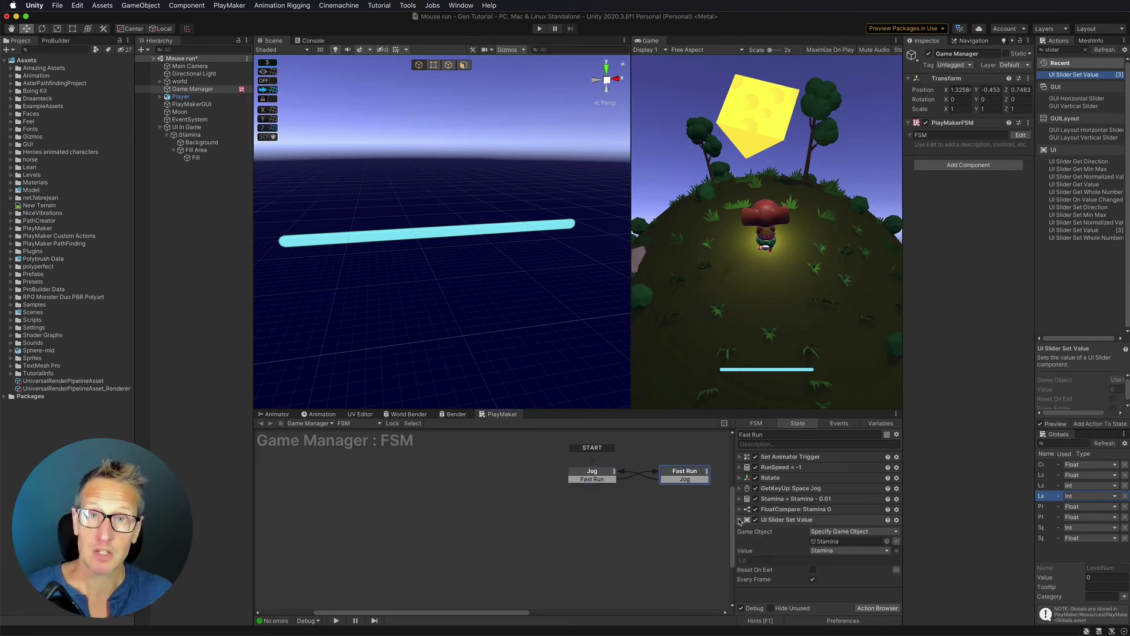
Copy Fast Run's three stamina actions and paste them into the Jog state.
left_click(740, 521)
left_click(791, 498)
left_click(791, 520, "shift")
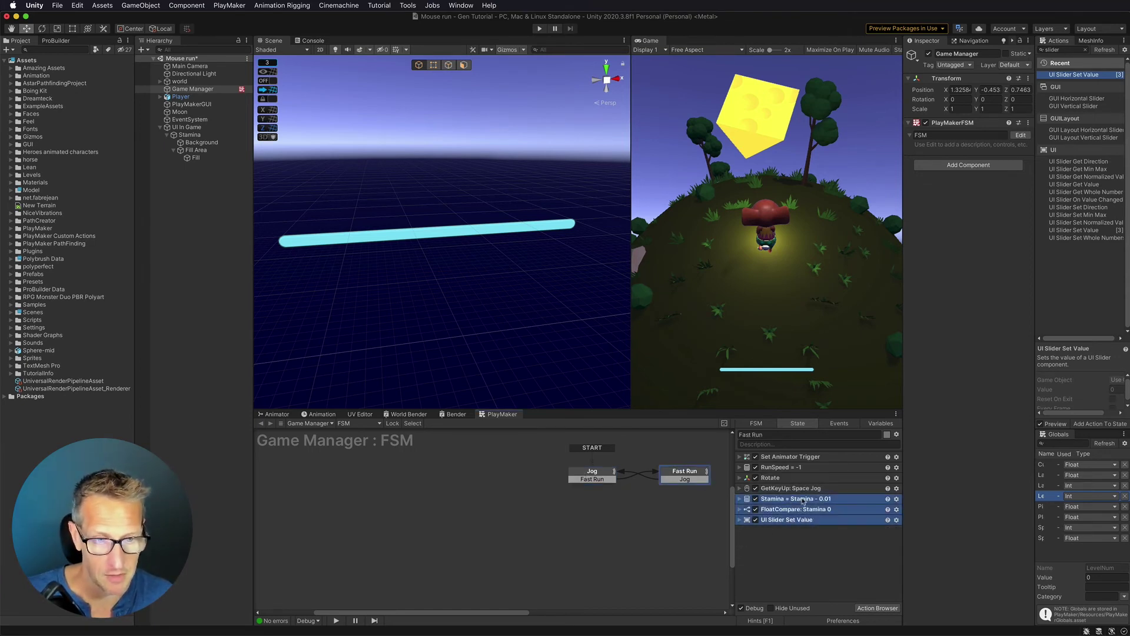
left_click(590, 478)
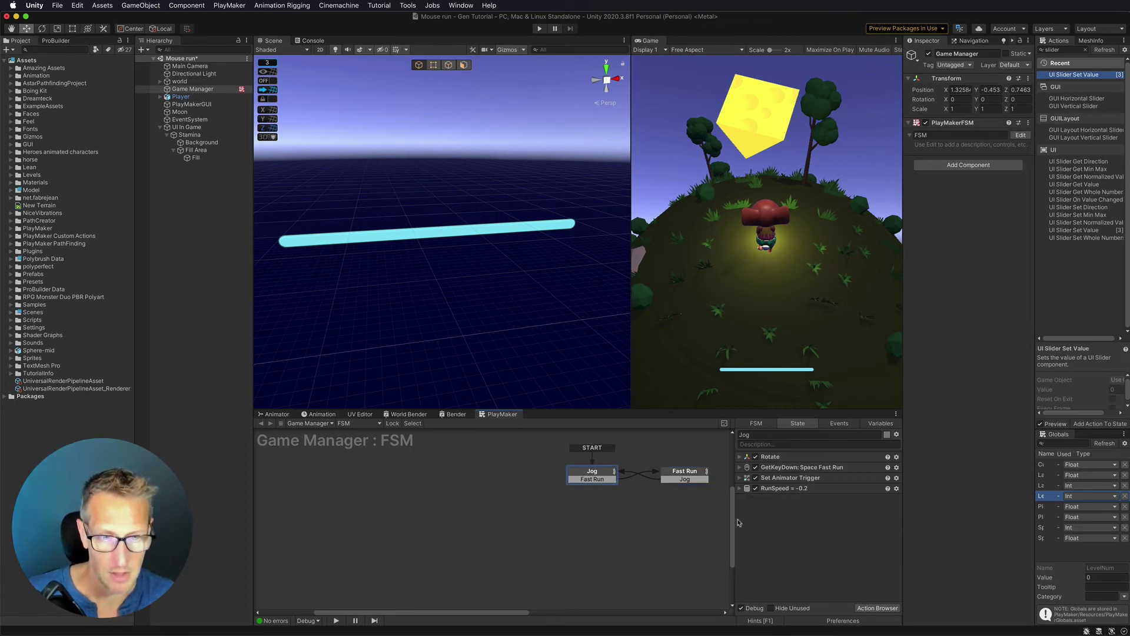
key("super+v")
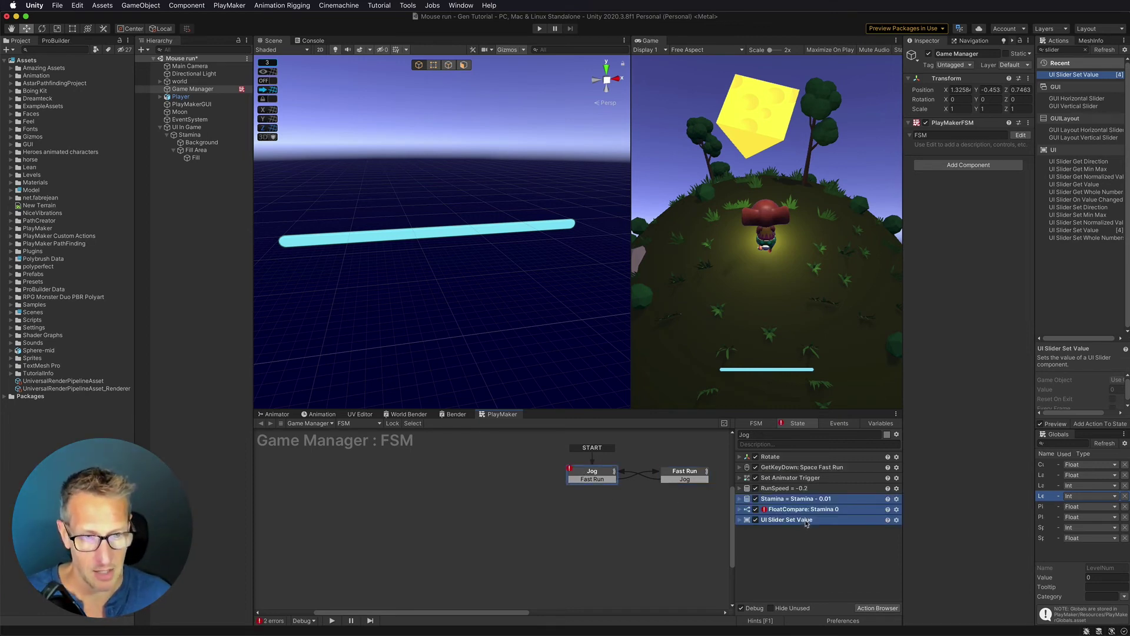
Make Jog's calculation add 0.005 per frame, delete its Float Compare, and replay in Fast Run.
left_click(740, 499)
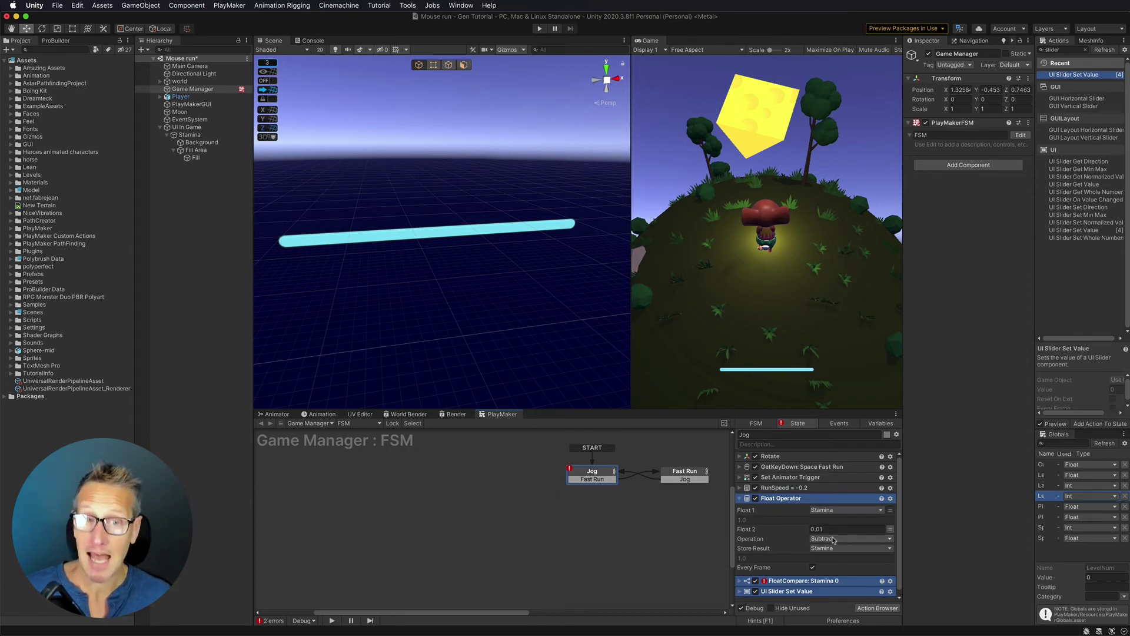
left_click(829, 529)
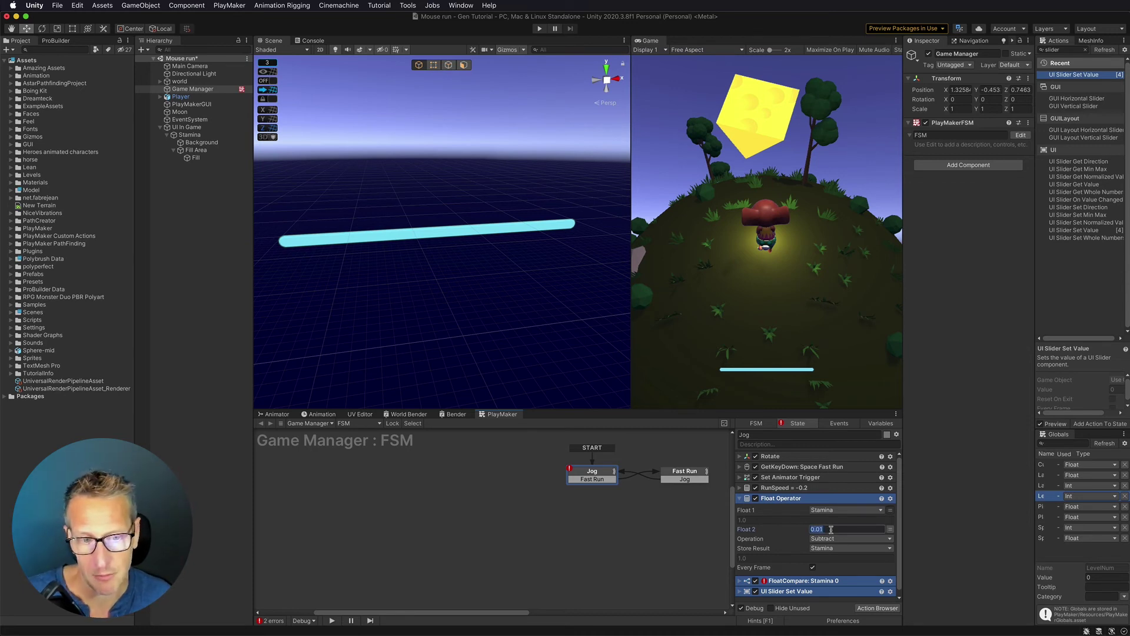
left_click(831, 529)
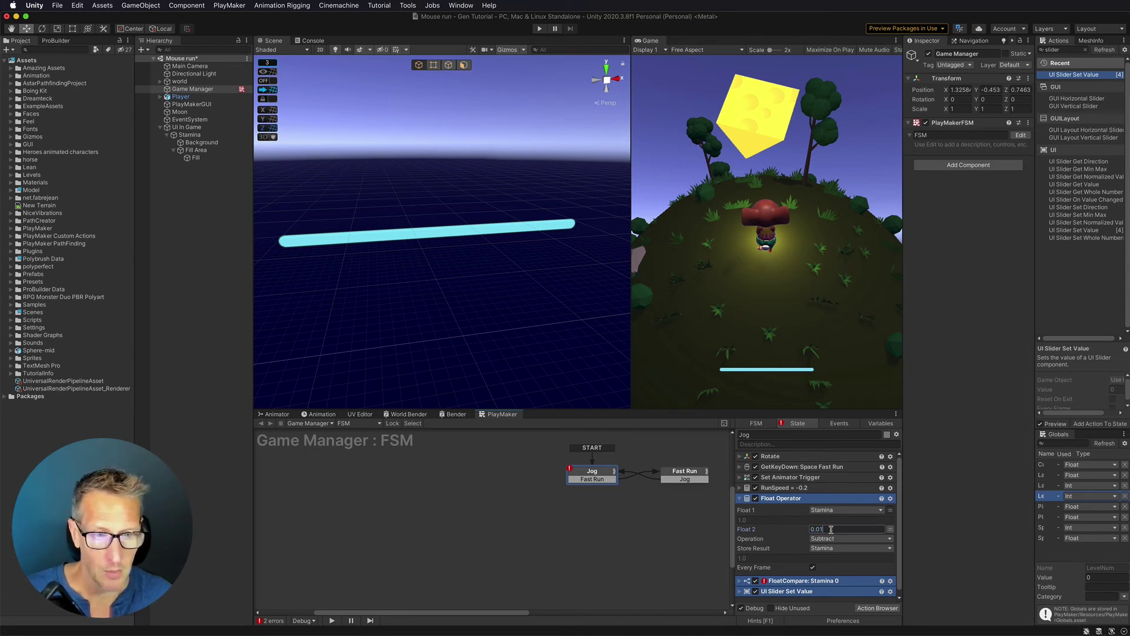
type("05")
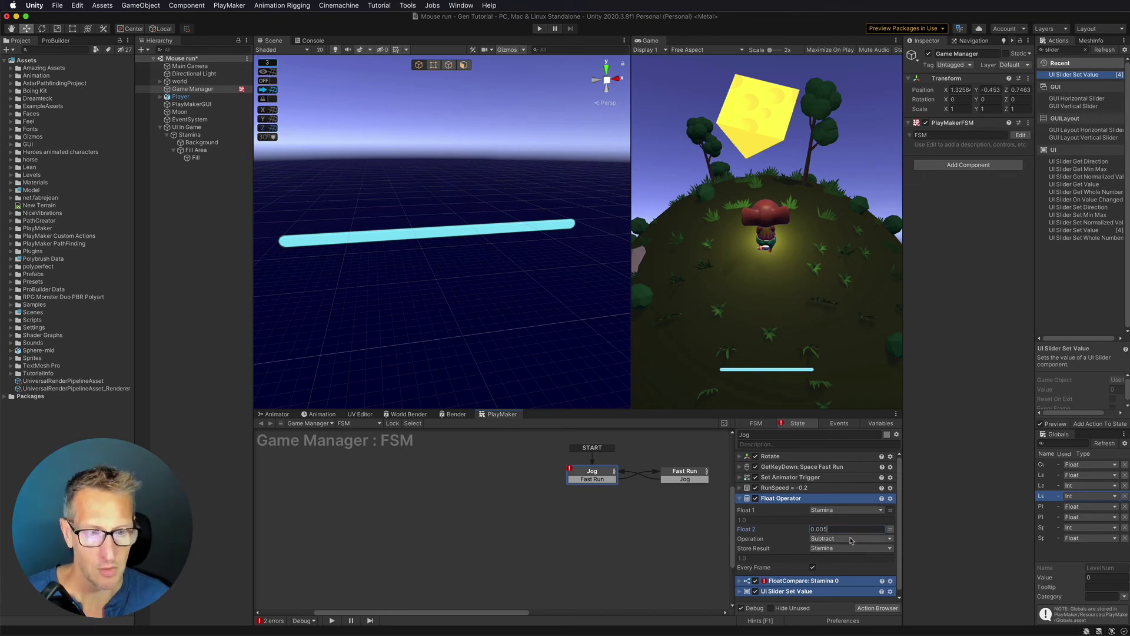
left_click(849, 539)
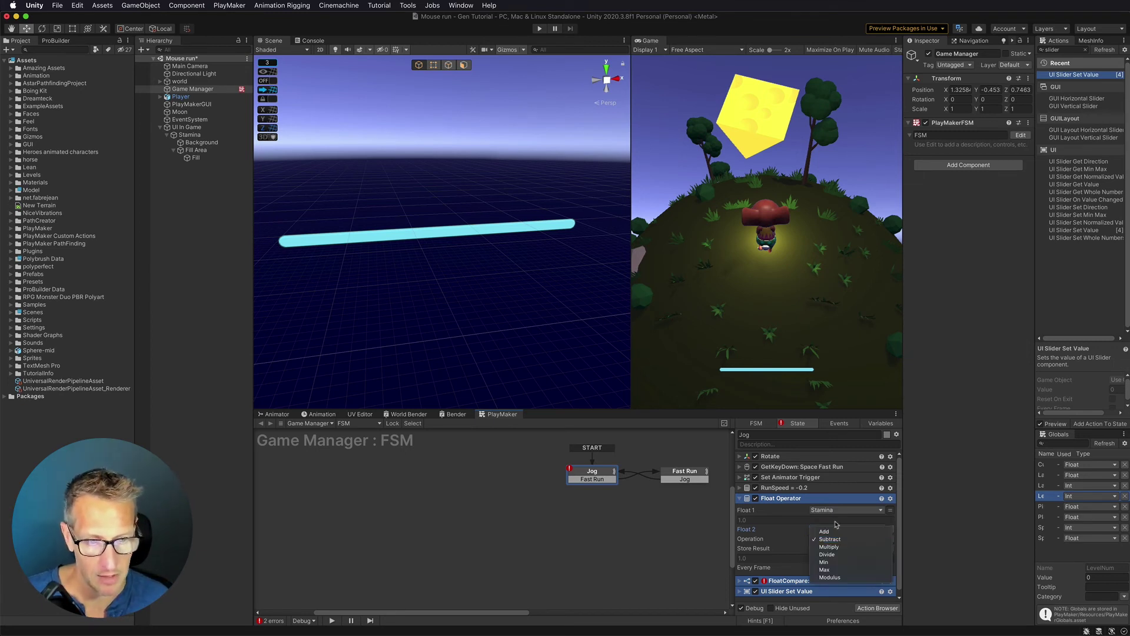
left_click(842, 530)
key("Down")
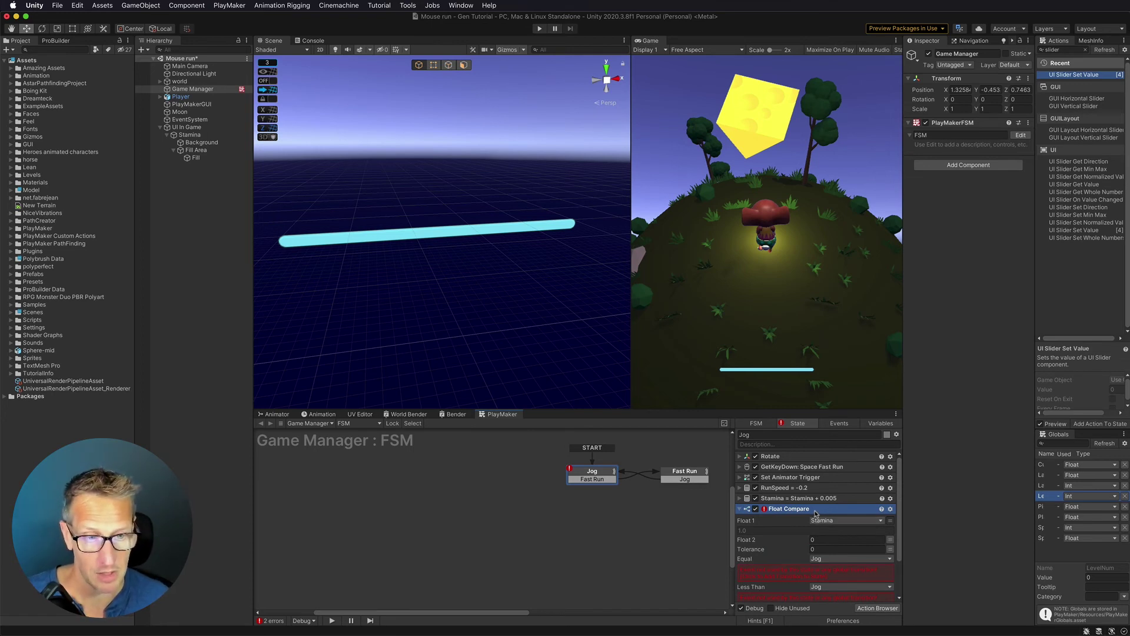
key("Delete")
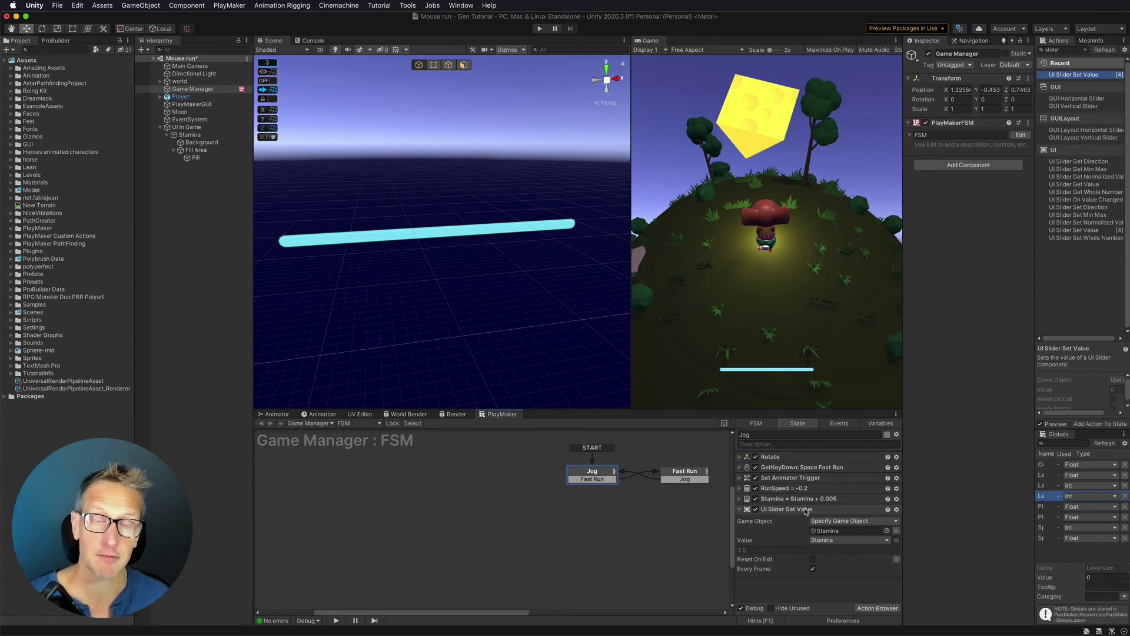
left_click(539, 29)
key("space")
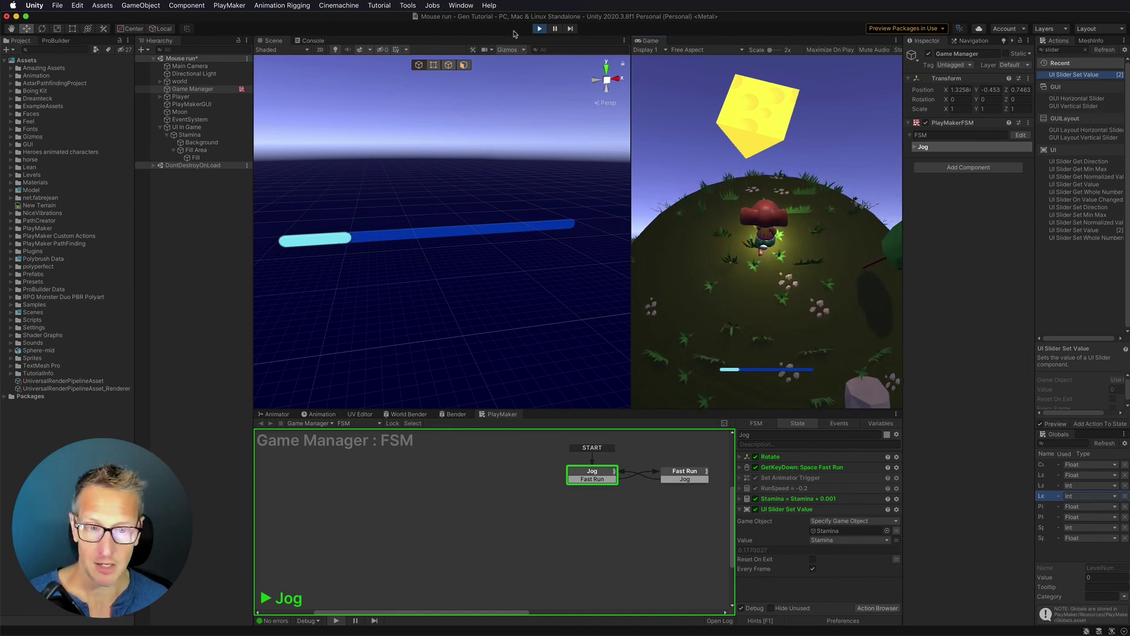
Toggle between Jog and Fast Run to see the stamina bar refill, then drain again.
key("space")
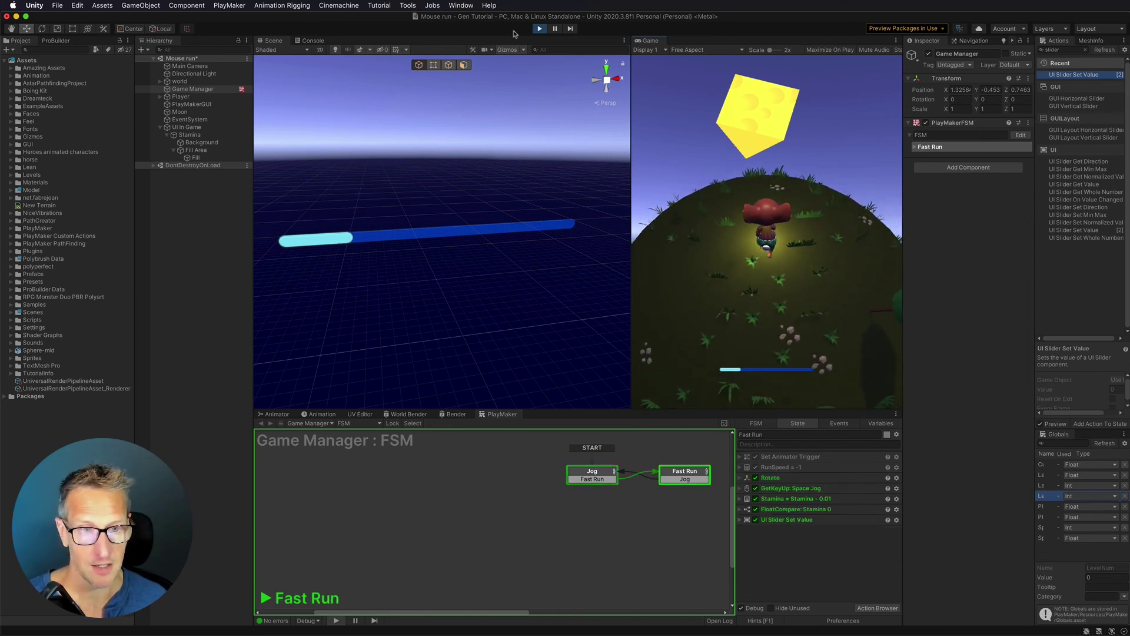